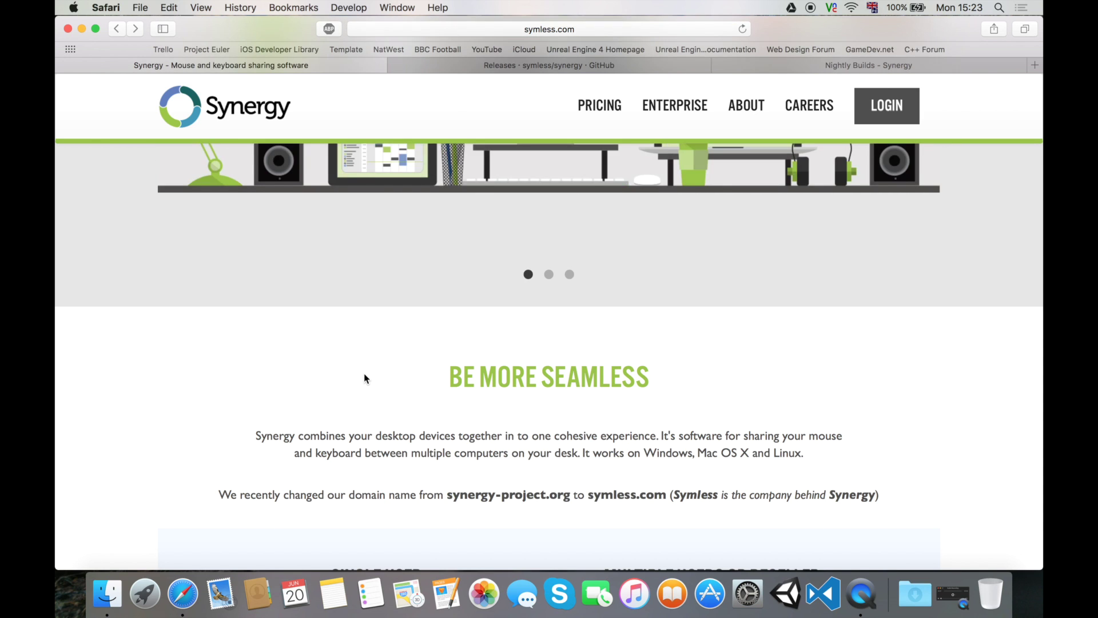
Step: Scroll through the symless.com Synergy Basic purchase form
scroll(364, 373, "up", 2)
scroll(365, 377, "up", 5)
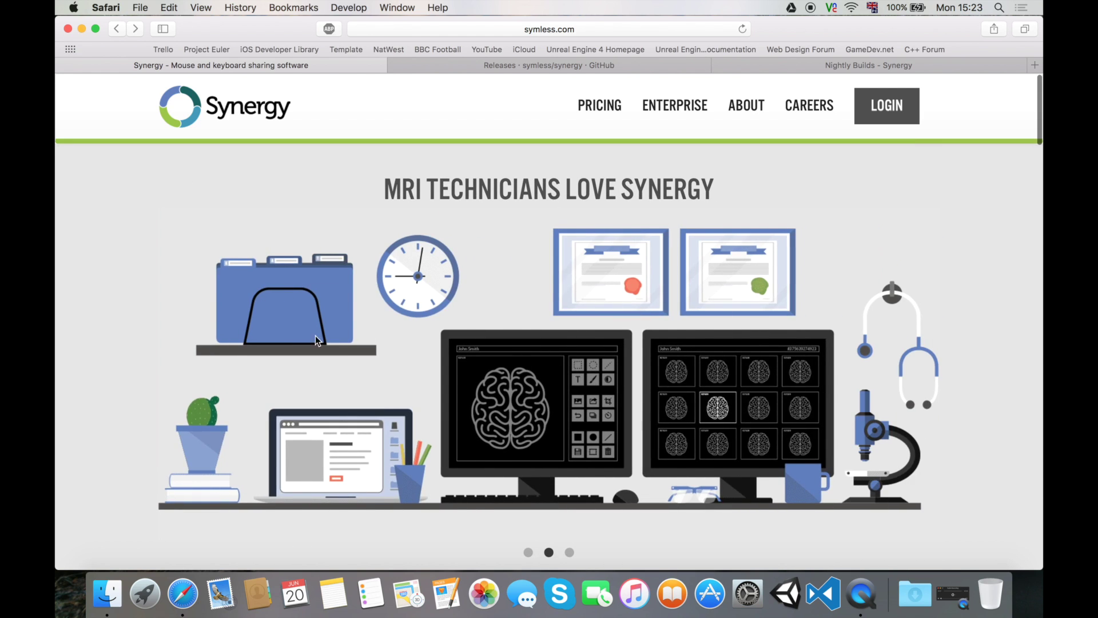
scroll(165, 204, "down", 5)
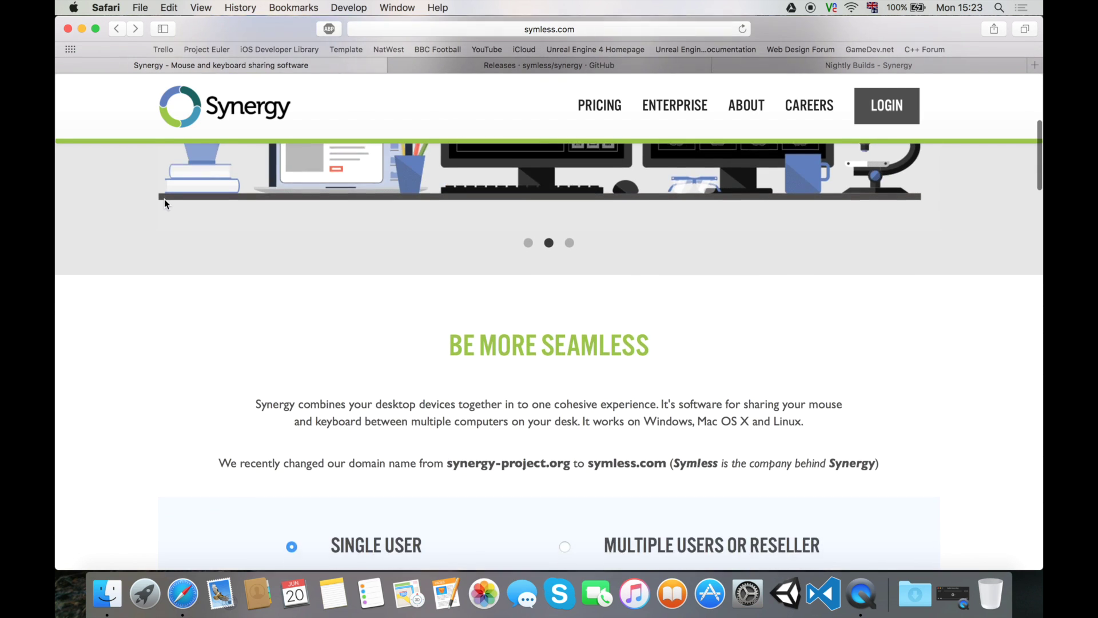
scroll(164, 204, "down", 4)
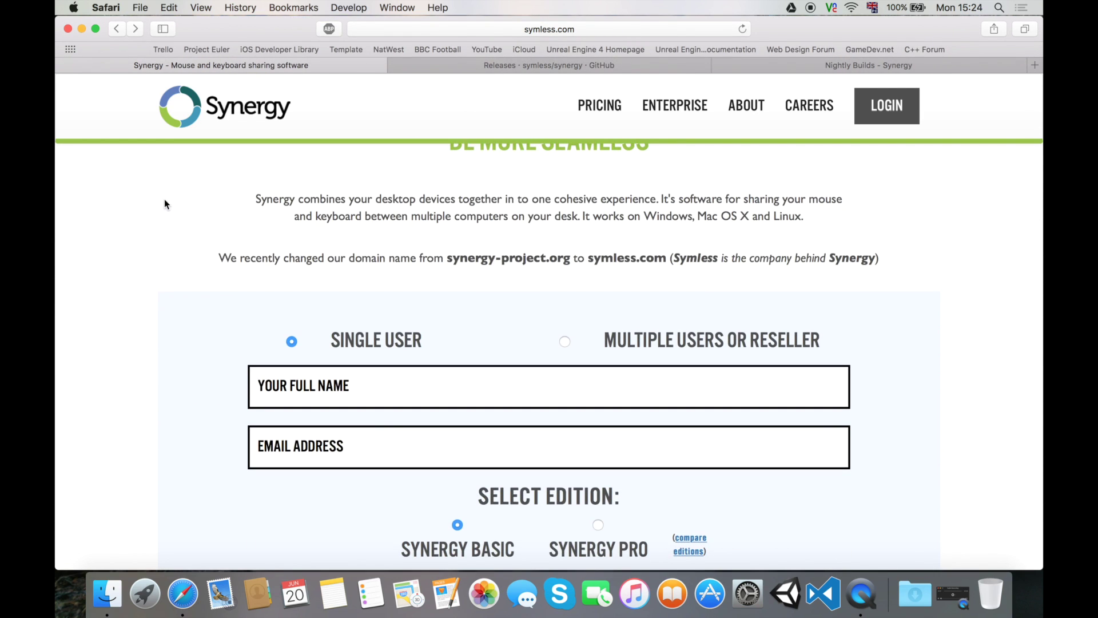
scroll(165, 204, "down", 5)
scroll(164, 204, "up", 3)
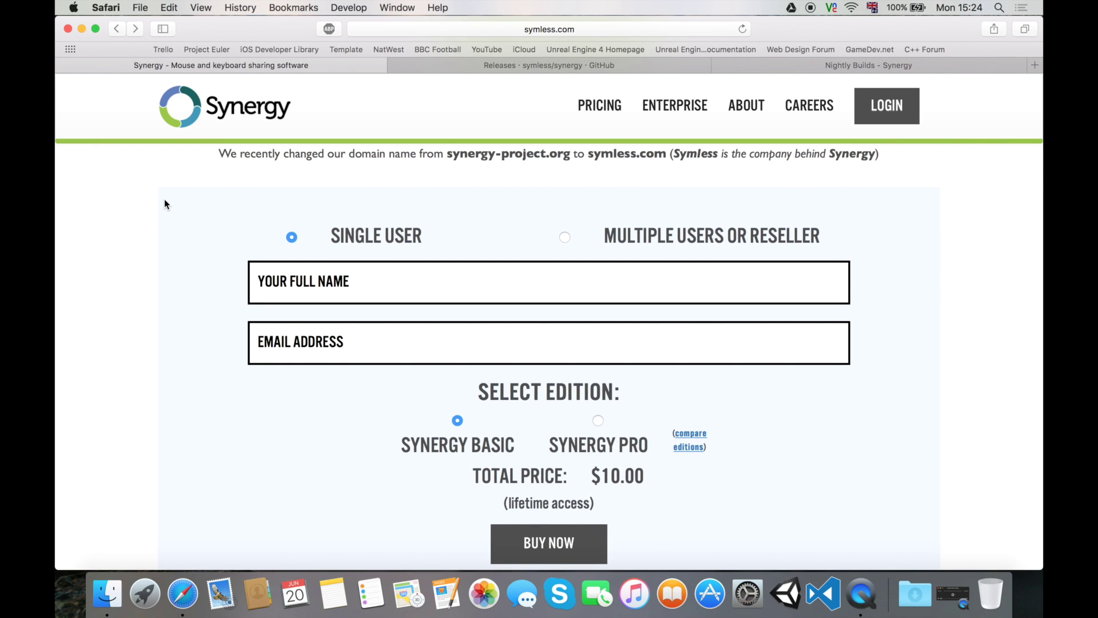
Step: Highlight the $10.00 price, then switch to the symless/synergy GitHub Releases tab
left_click_drag(648, 480, 578, 473)
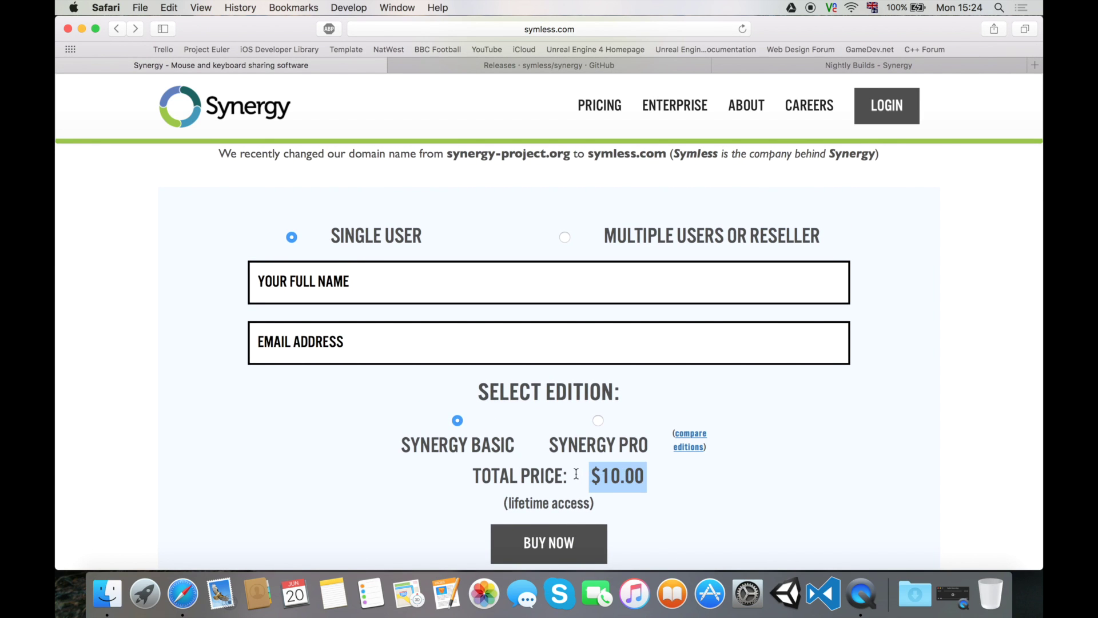
scroll(576, 473, "down", 1)
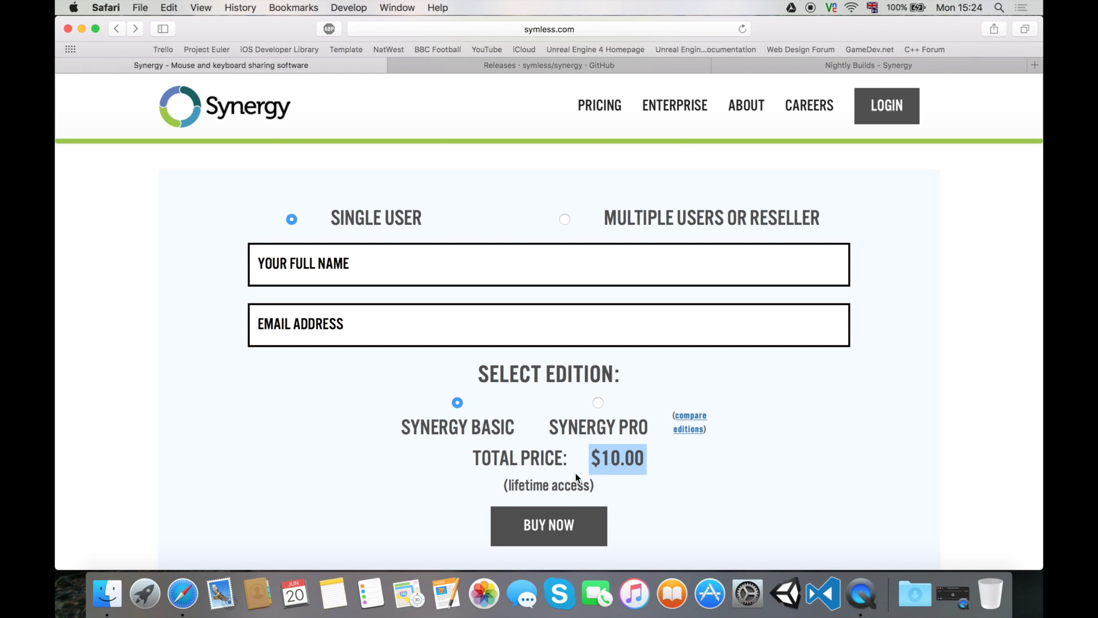
scroll(575, 473, "up", 5)
scroll(575, 473, "down", 3)
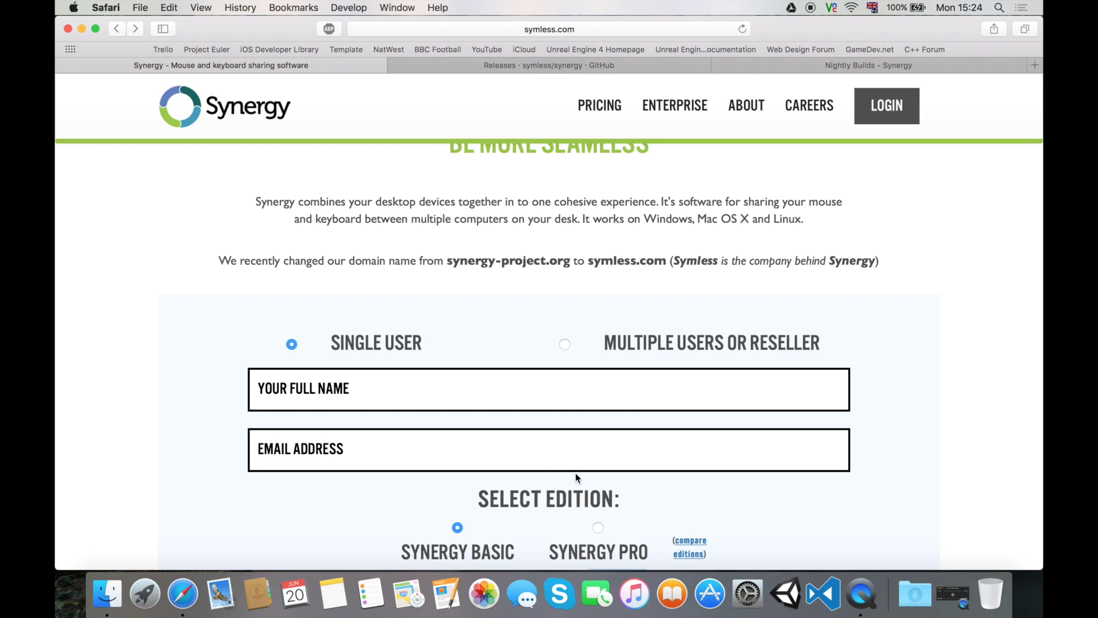
scroll(576, 473, "down", 5)
scroll(692, 438, "up", 2)
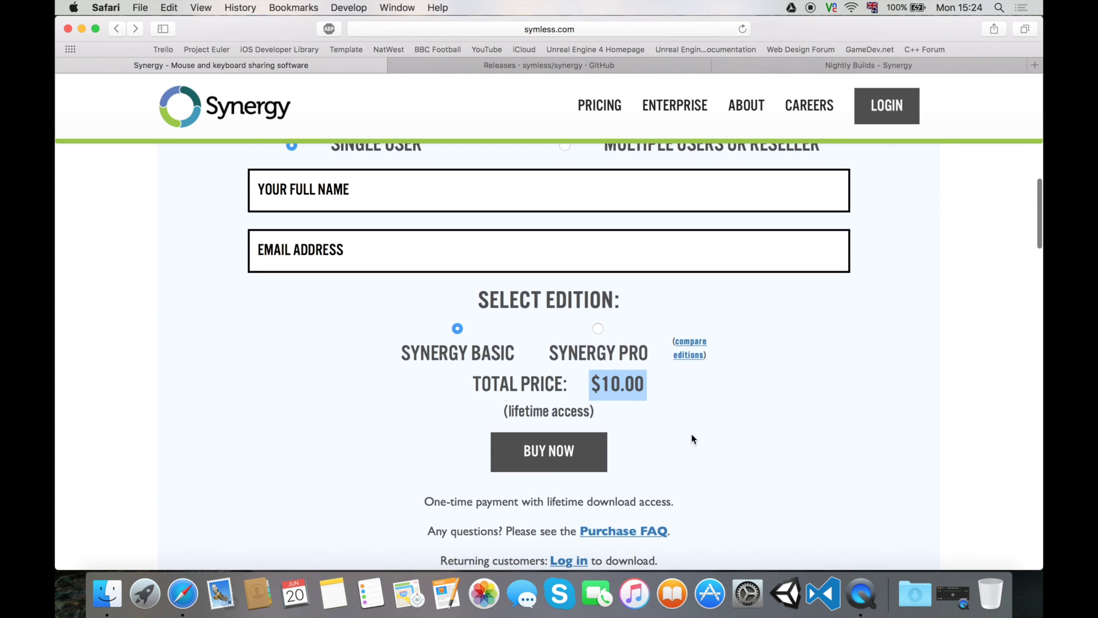
scroll(692, 439, "up", 3)
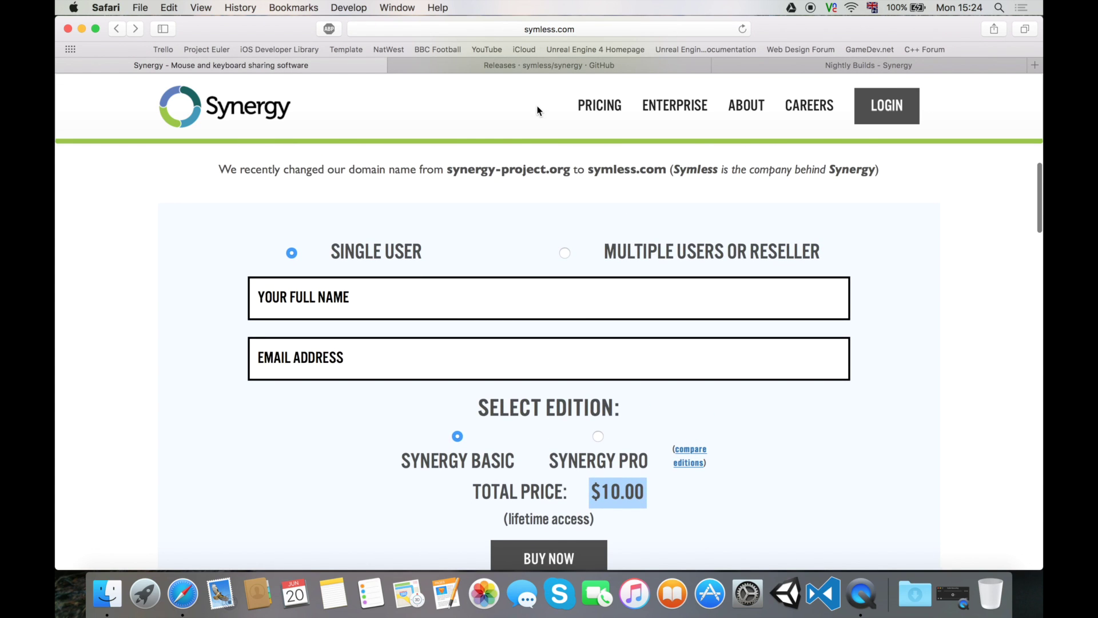
left_click(545, 66)
Step: Scroll the GitHub releases list, dismissing a stray context menu
scroll(527, 274, "up", 4)
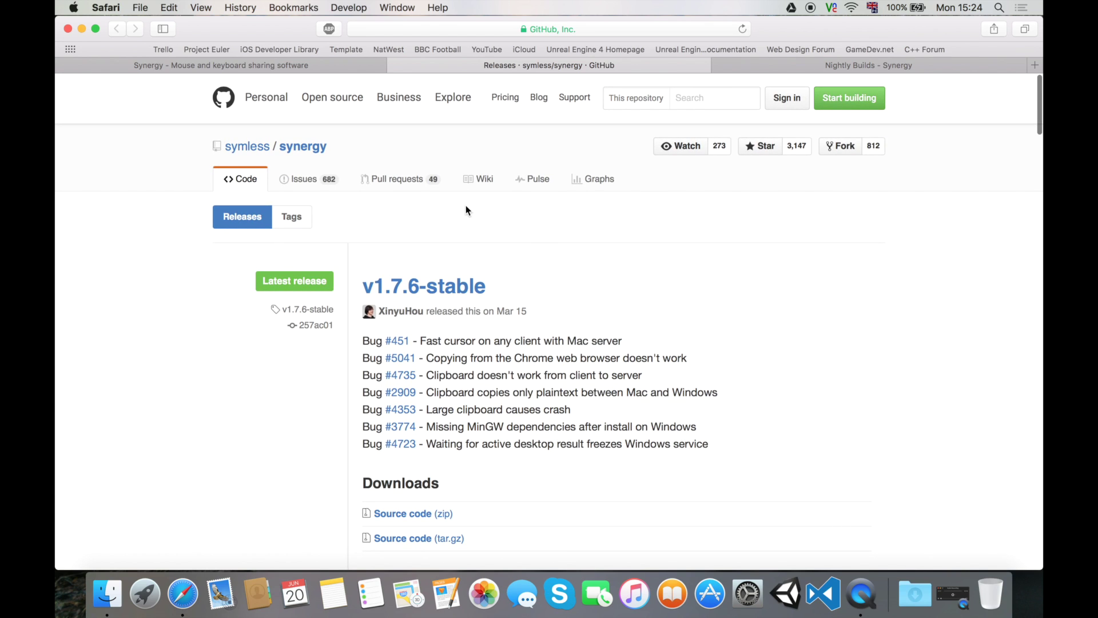
scroll(465, 210, "down", 6)
scroll(466, 210, "up", 3)
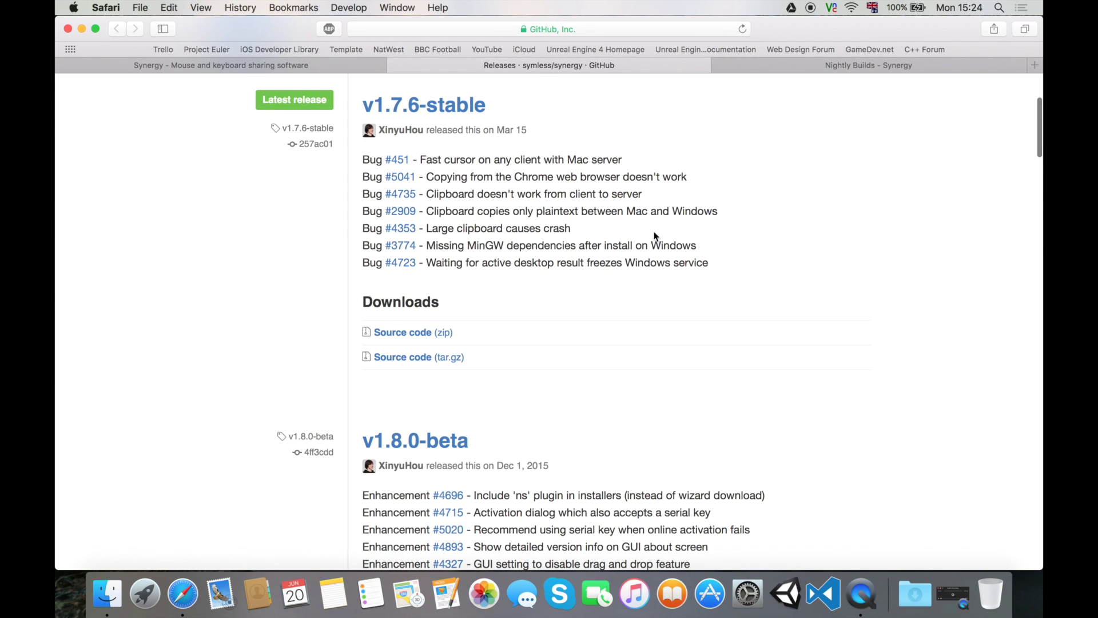
right_click(778, 275)
left_click(778, 227)
scroll(778, 227, "up", 3)
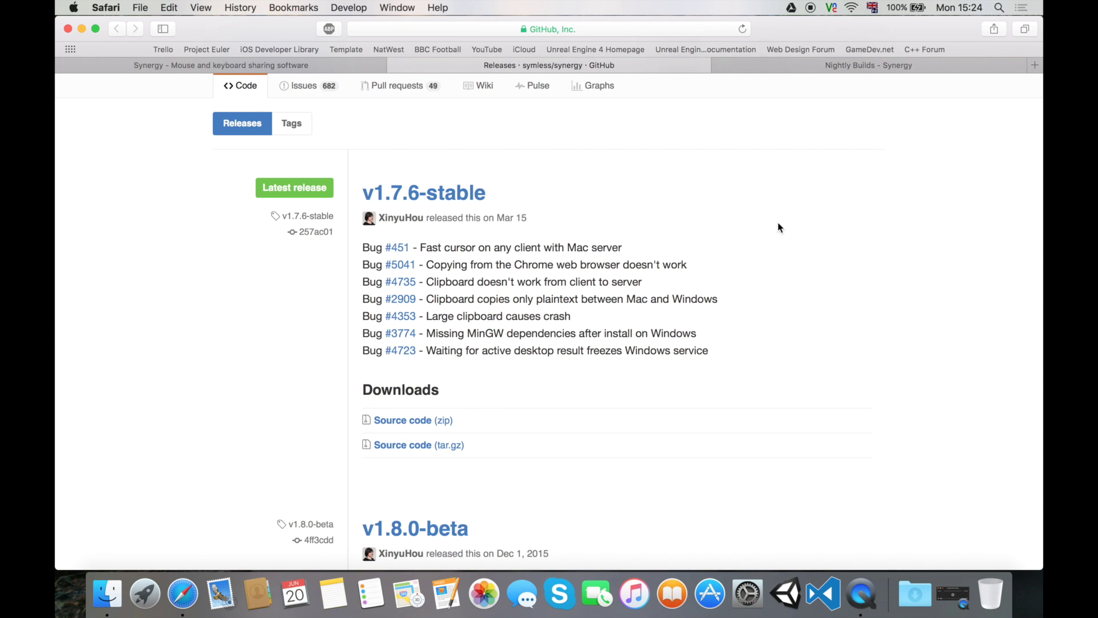
Step: Check the Nightly Builds page's v1.8.1-stable downloads, briefly revisiting the purchase page
left_click(828, 62)
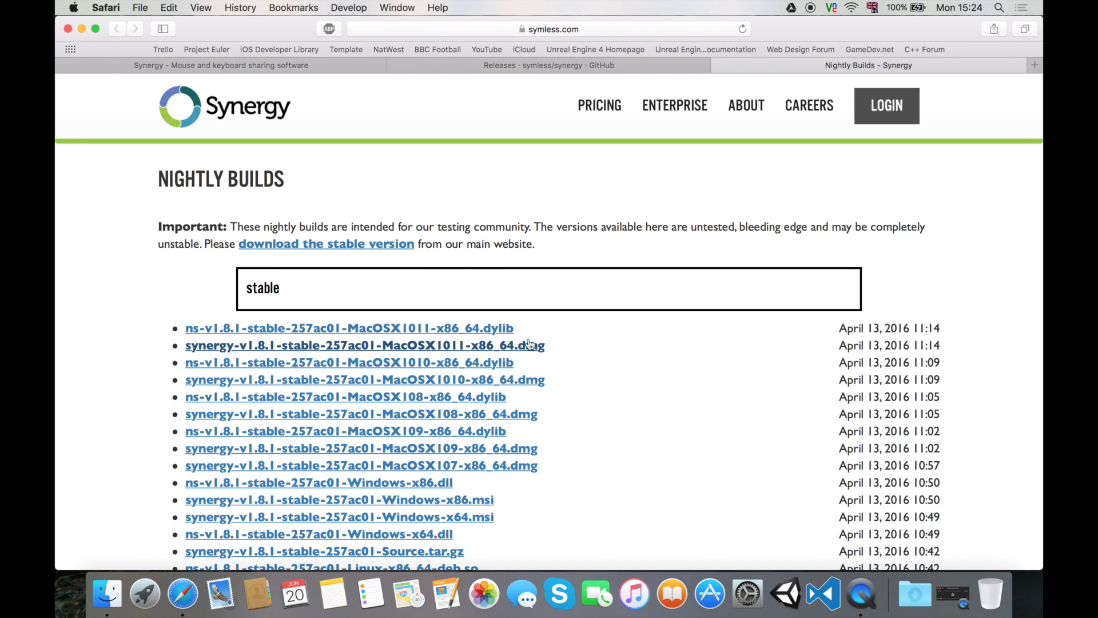
left_click(313, 67)
scroll(395, 368, "down", 5)
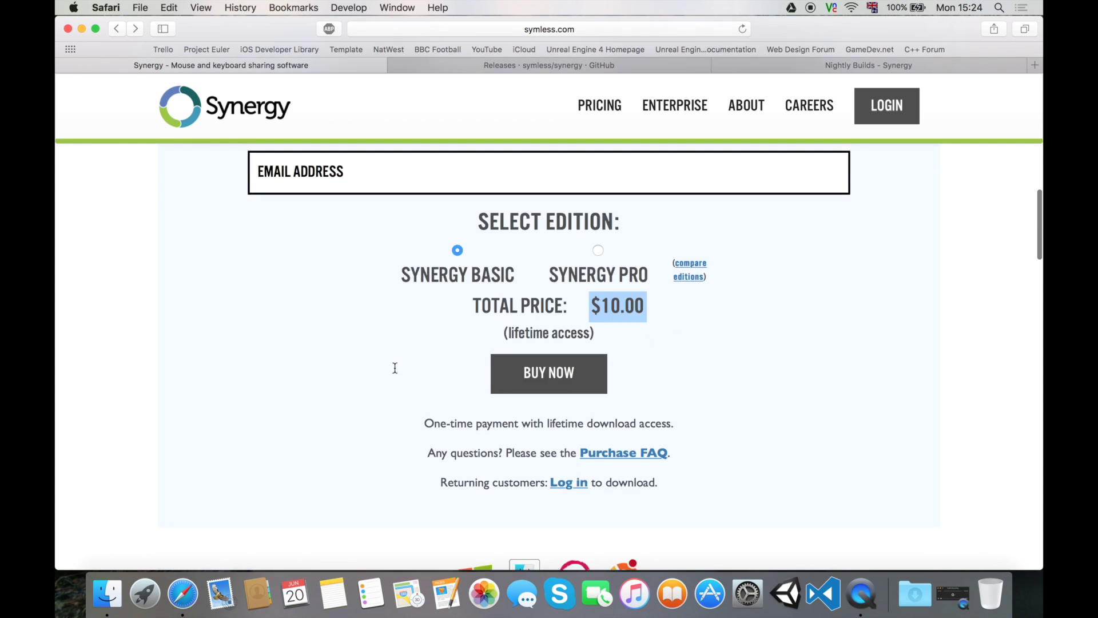
left_click(906, 69)
scroll(701, 297, "down", 3)
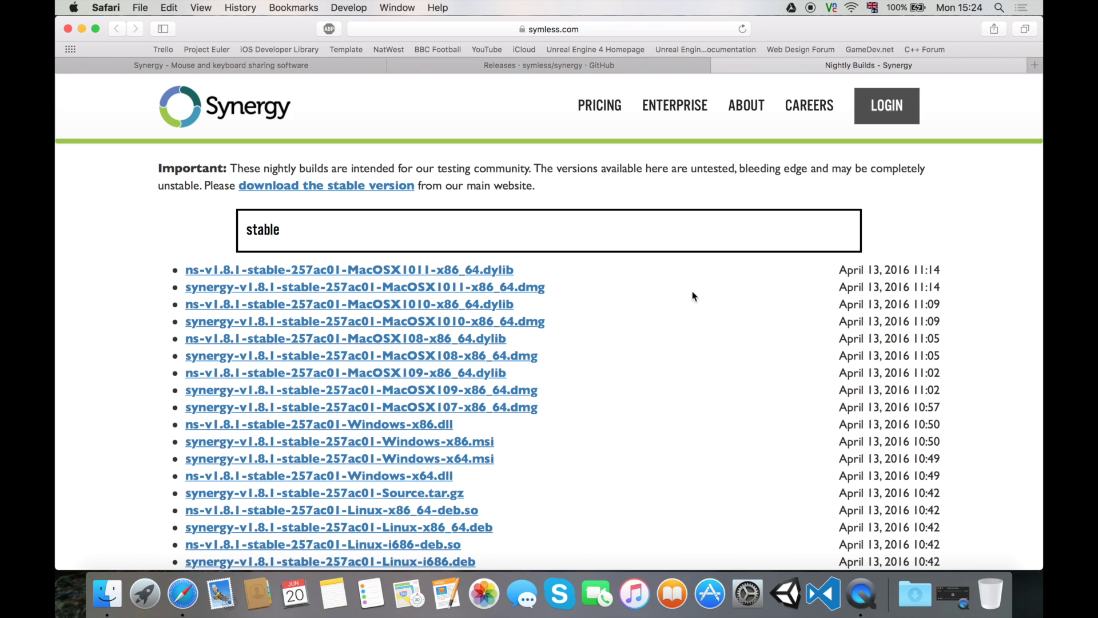
scroll(693, 296, "up", 2)
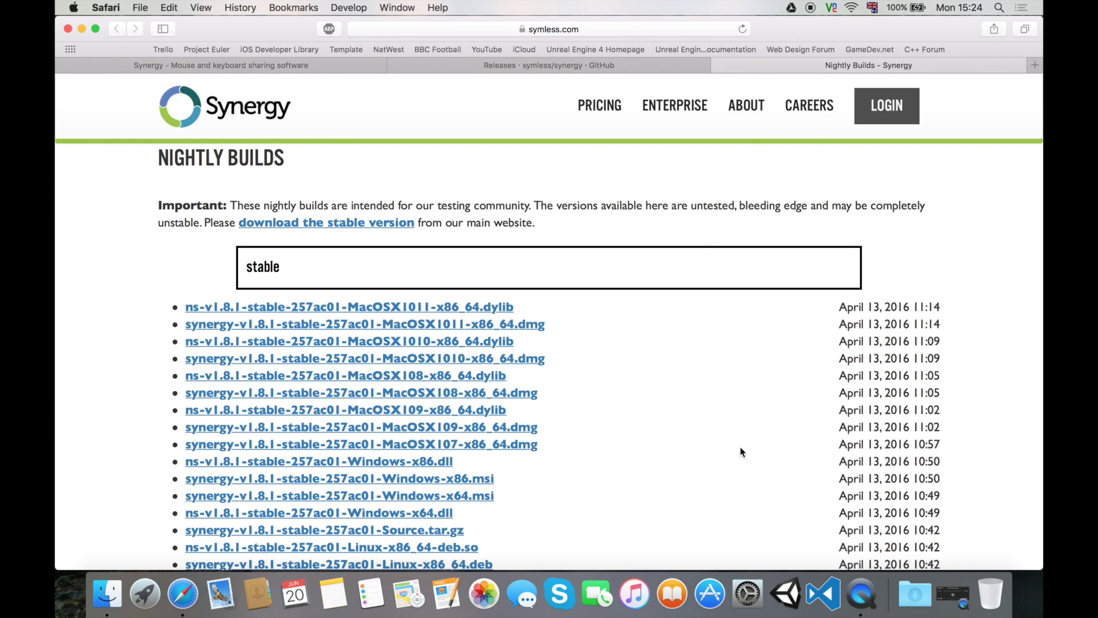
key("super+space")
Step: Launch Synergy from a Spotlight search and move its window up and left
type("syst")
key("BackSpace")
key("BackSpace")
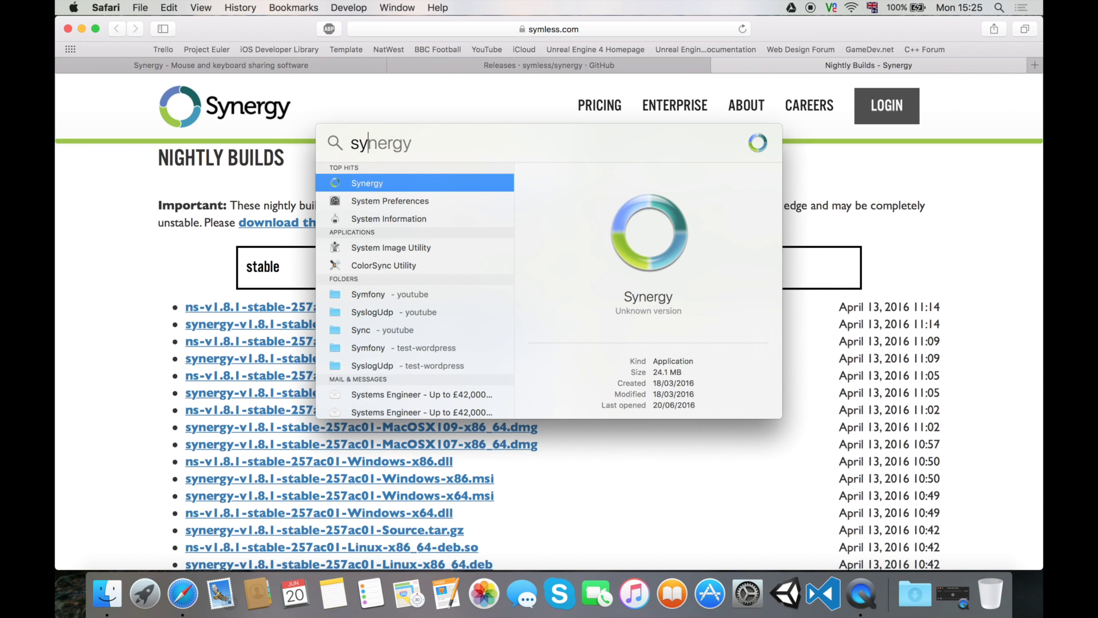
key("Return")
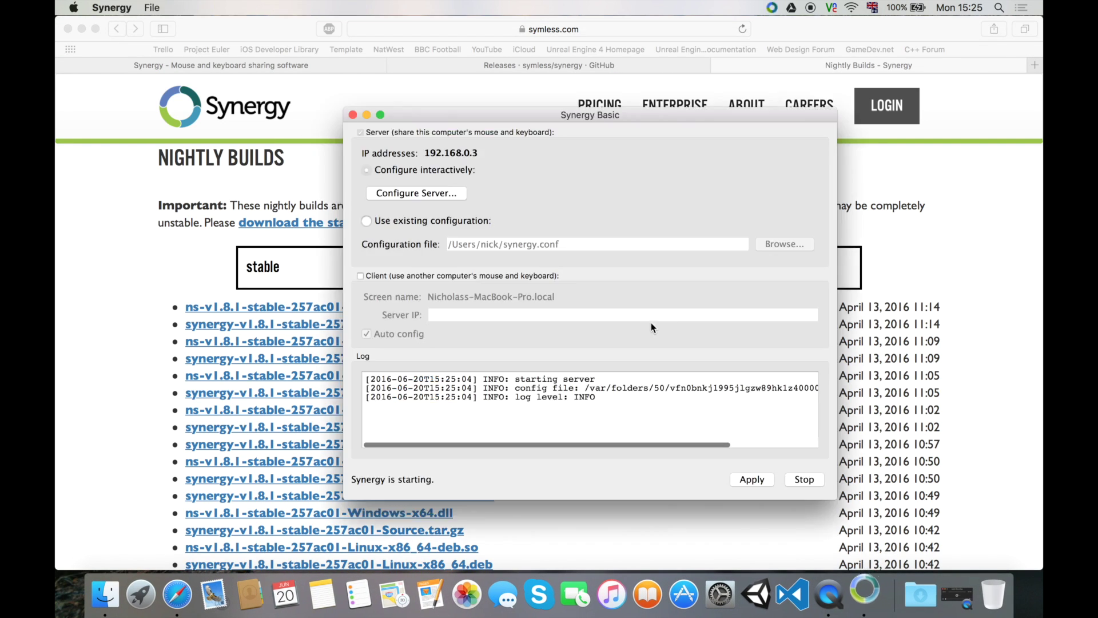
left_click_drag(530, 121, 493, 98)
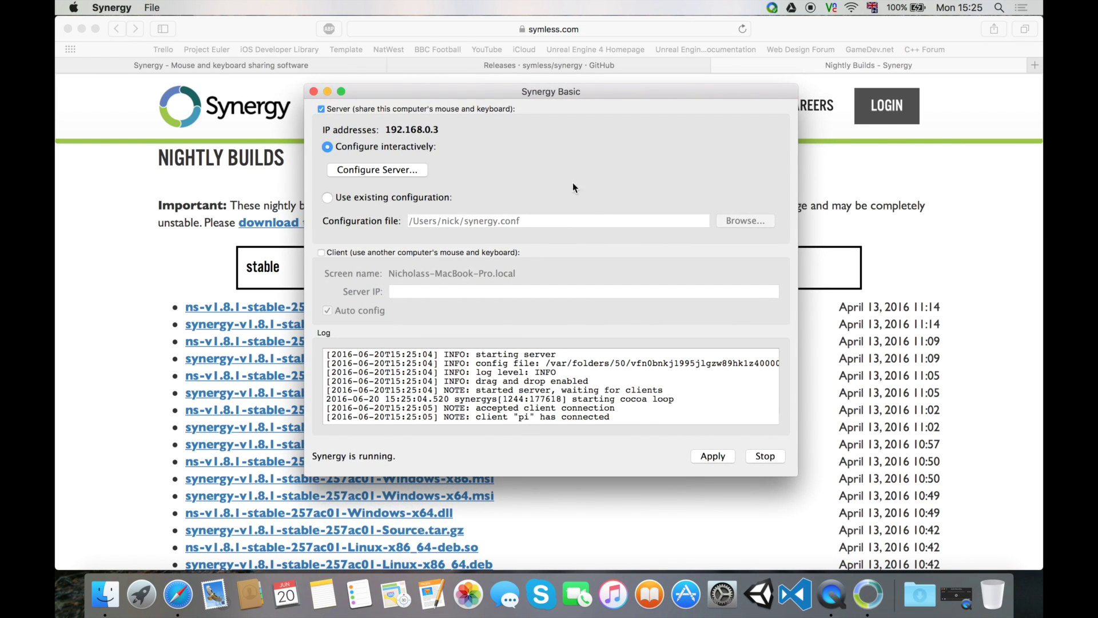
Step: Toggle Synergy to client and back to server mode, then stop the server
left_click(327, 107)
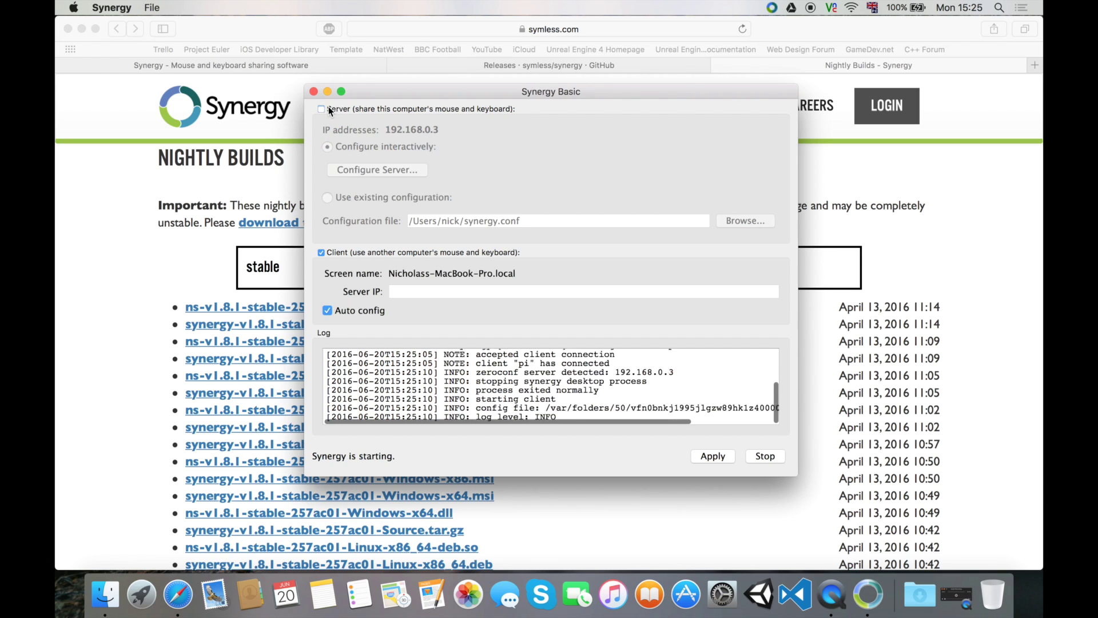
left_click(328, 107)
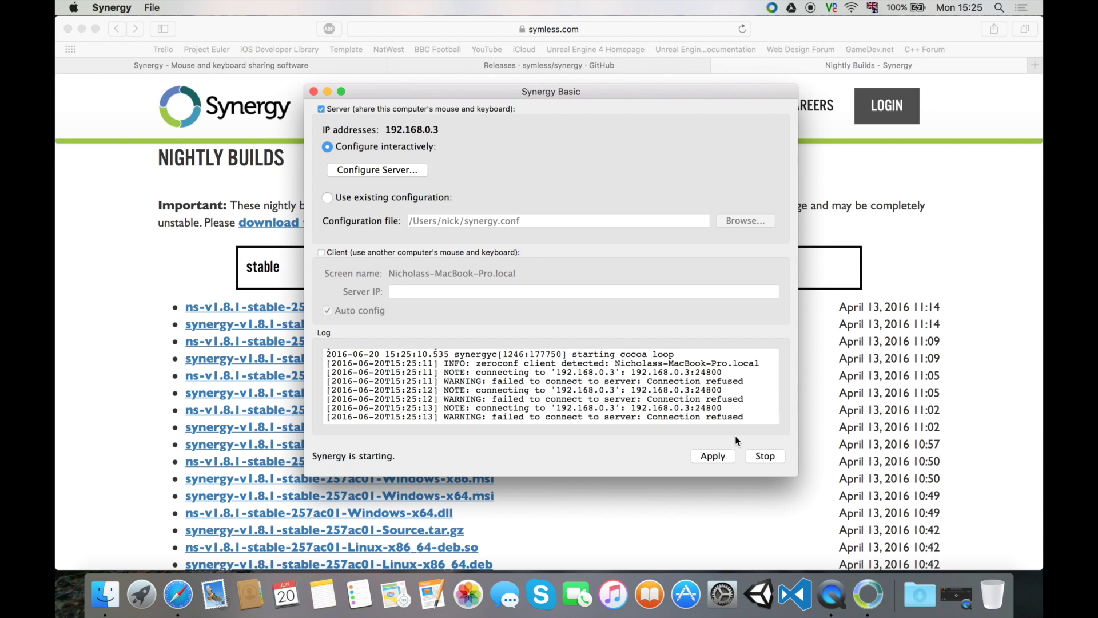
left_click(770, 457)
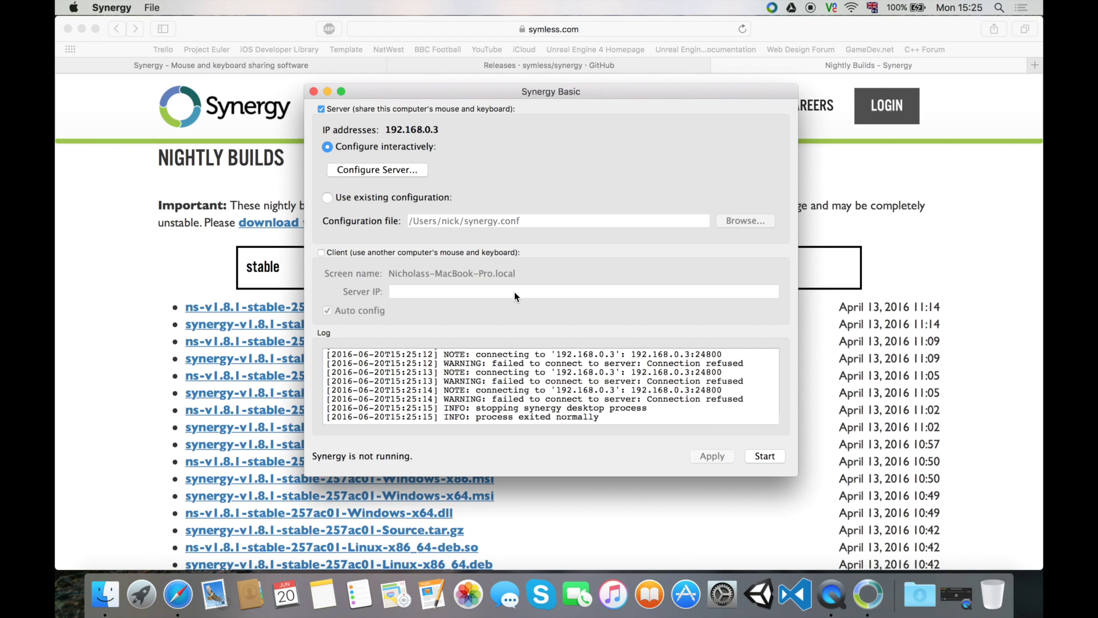
left_click(404, 169)
Step: Remove the old pi screen and inspect the Mac screen's name without changing it
left_click(470, 246)
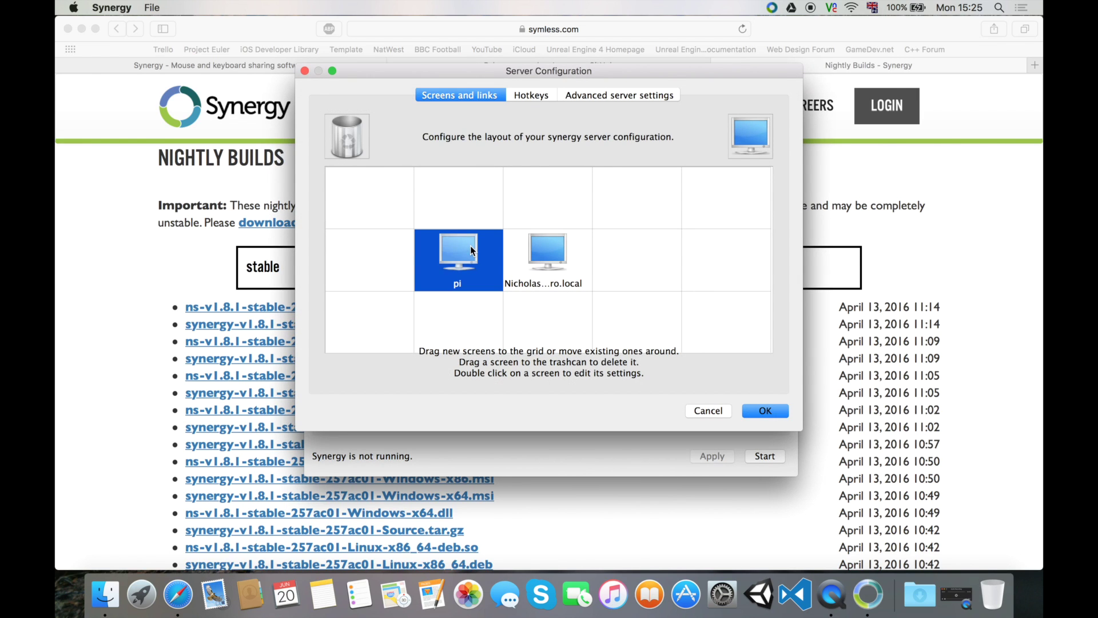
left_click_drag(358, 139, 357, 142)
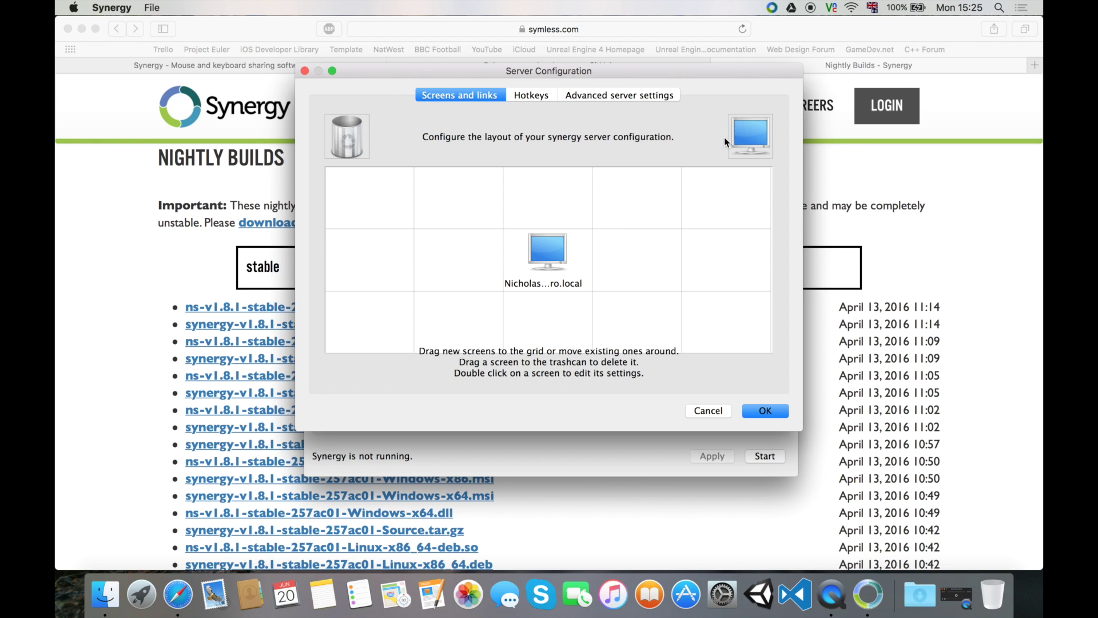
double_click(548, 245)
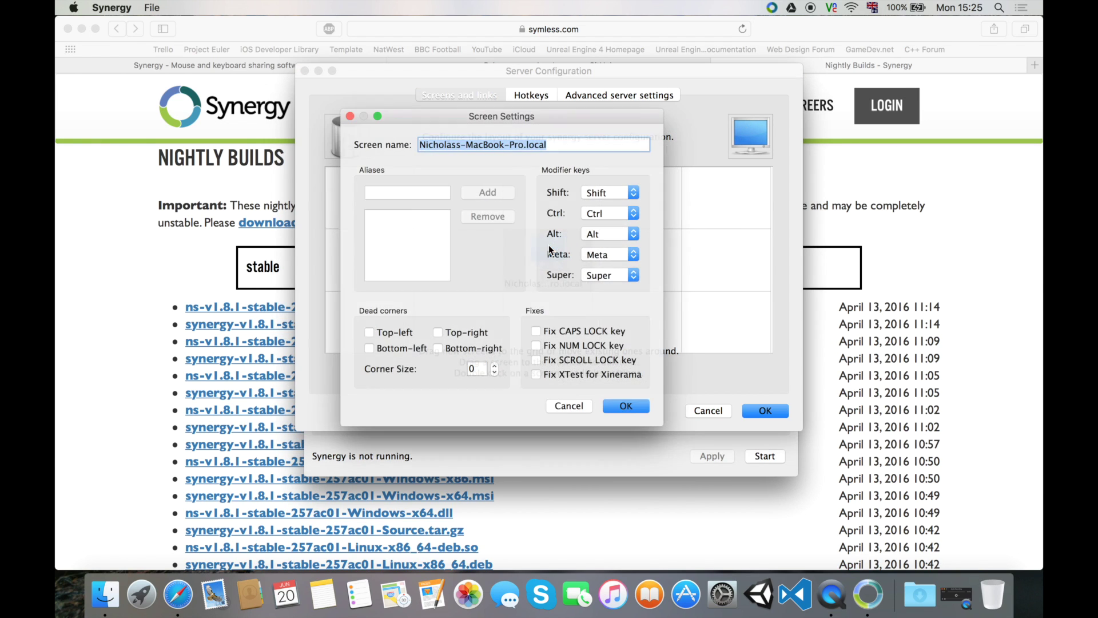
left_click(569, 150)
left_click_drag(526, 145, 404, 139)
left_click(519, 143)
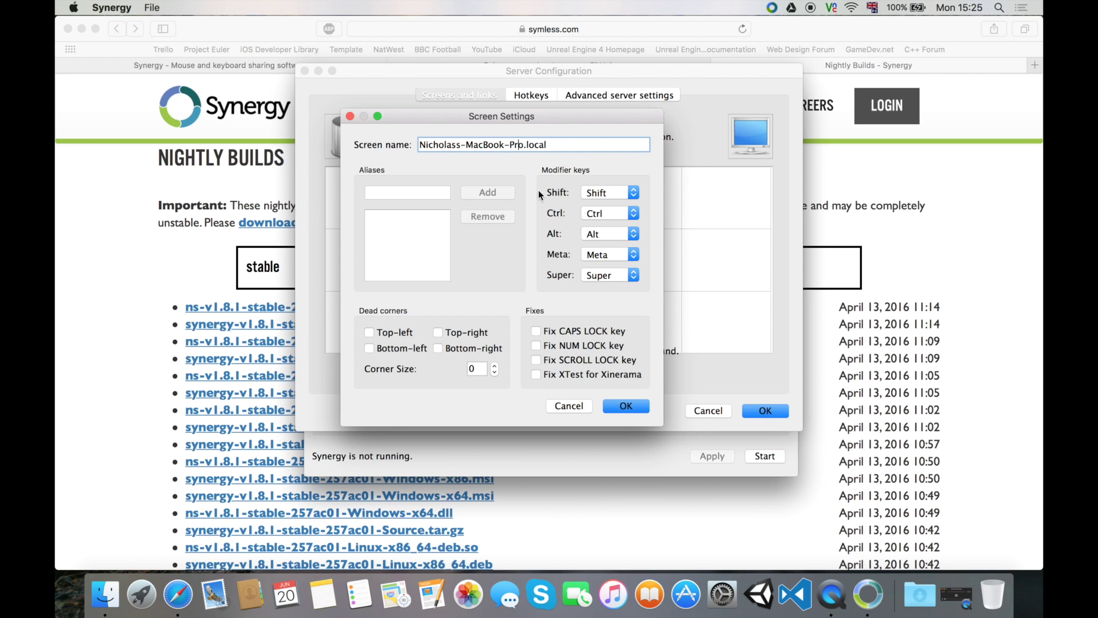
left_click(569, 406)
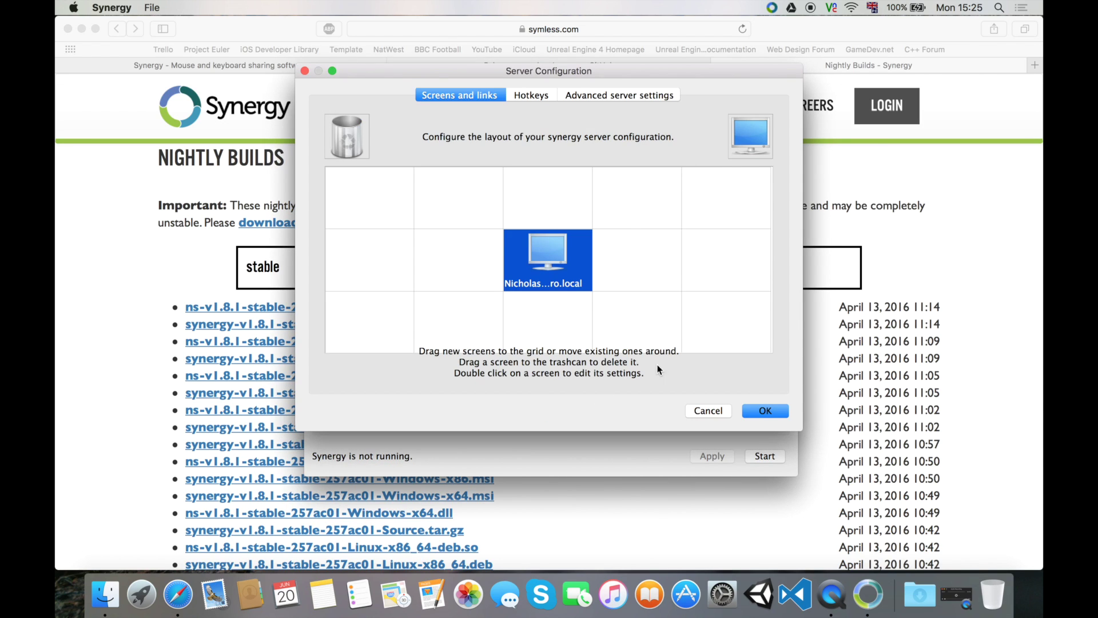
double_click(581, 262)
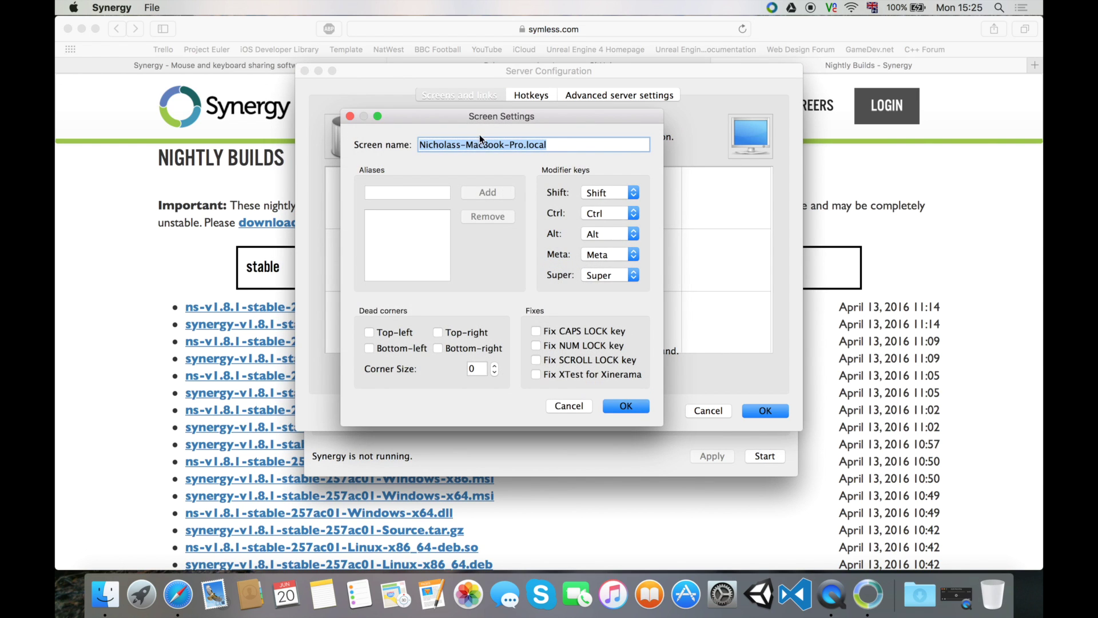
double_click(488, 146)
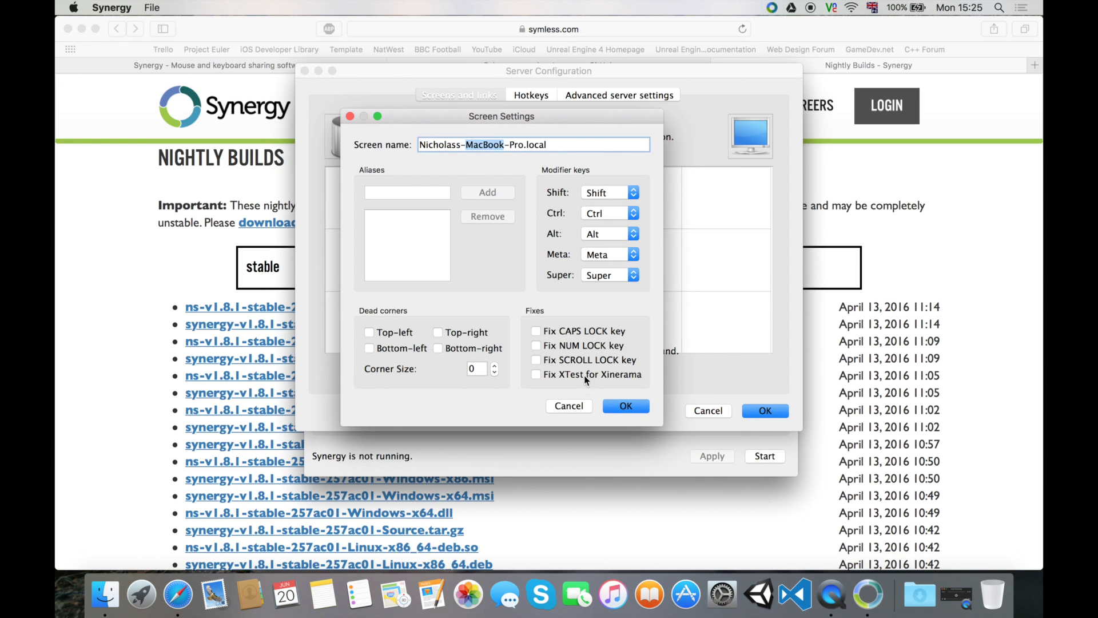
left_click(586, 406)
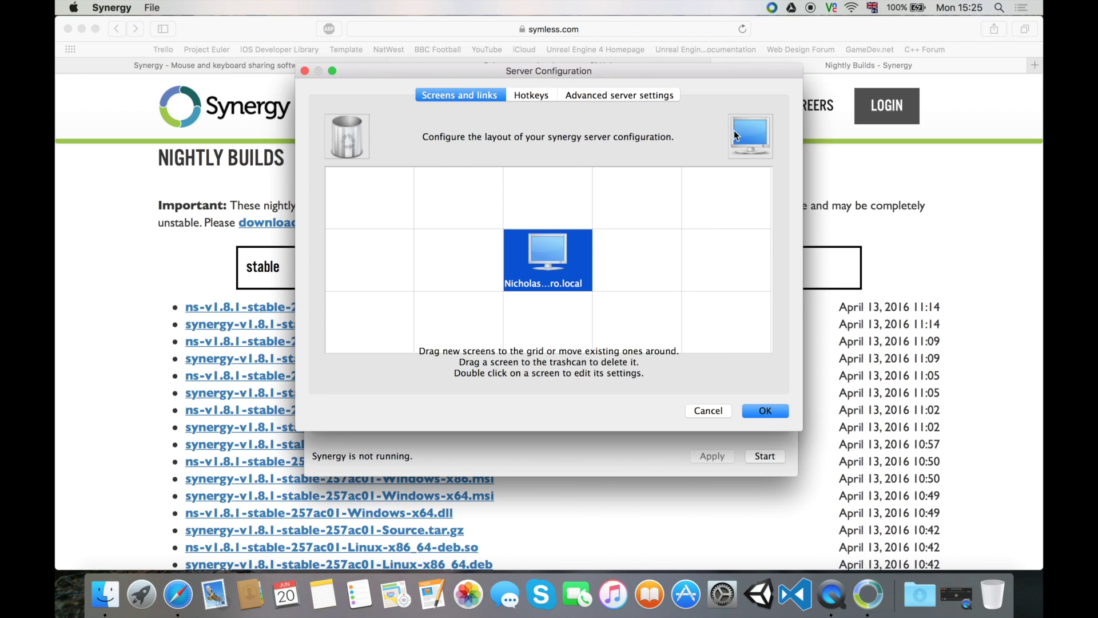
Step: Add a new screen named 'pi' left of the Mac's screen and save the layout
left_click_drag(735, 129, 444, 246)
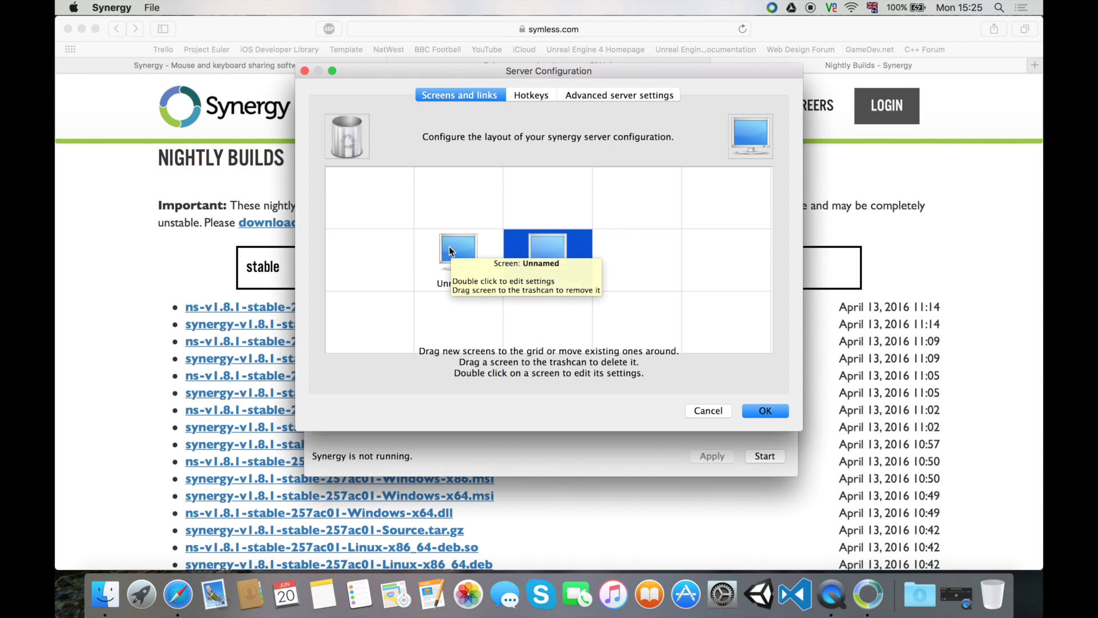
double_click(450, 251)
type("pi")
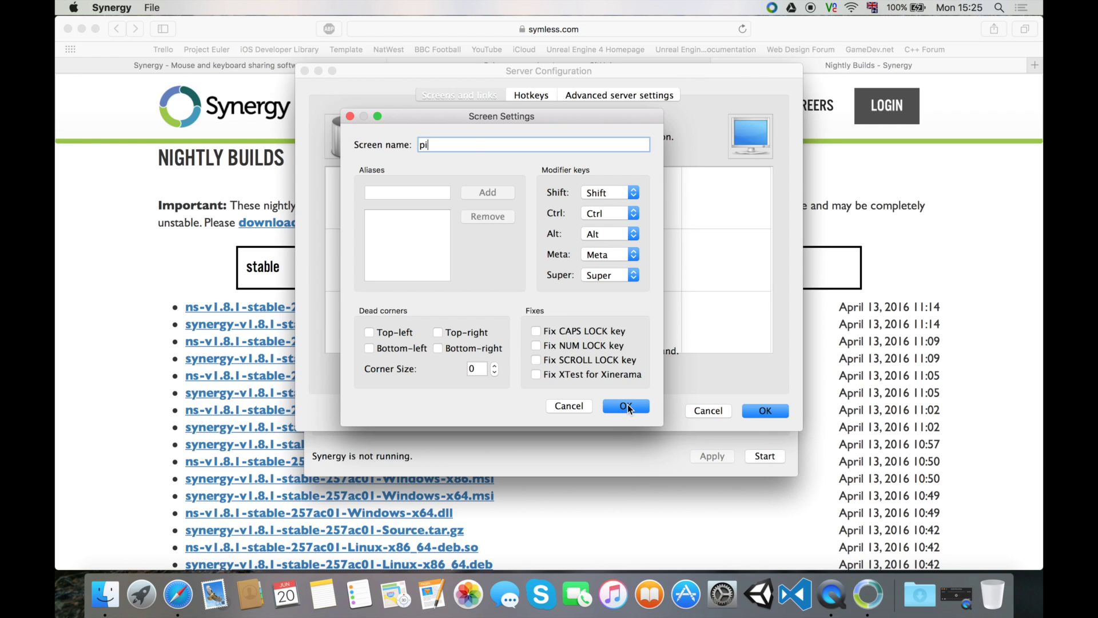
left_click(626, 406)
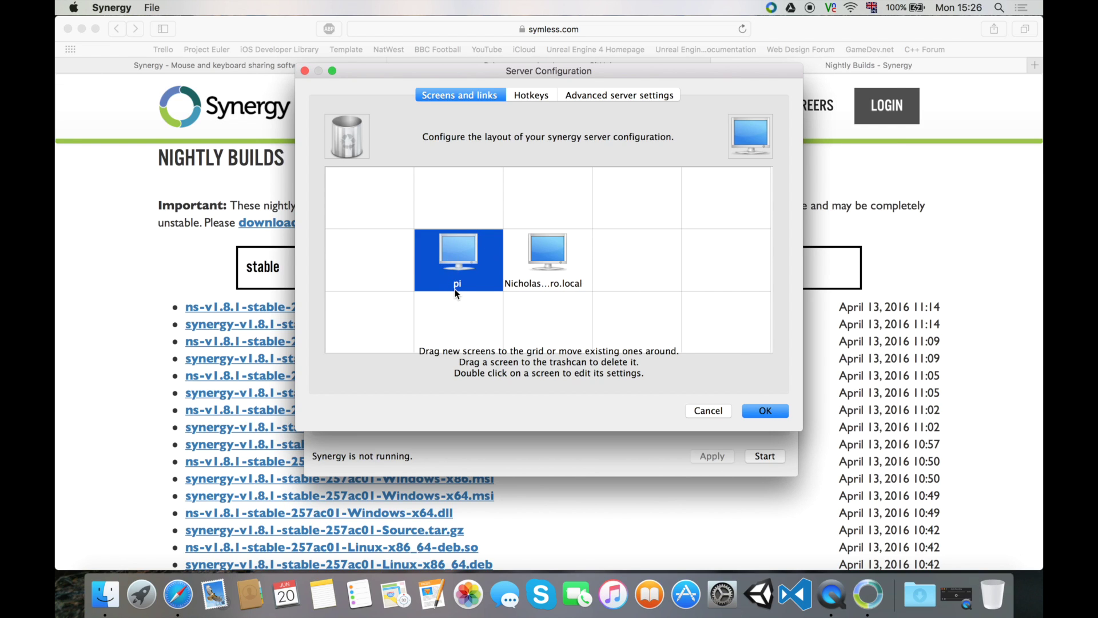
left_click(774, 412)
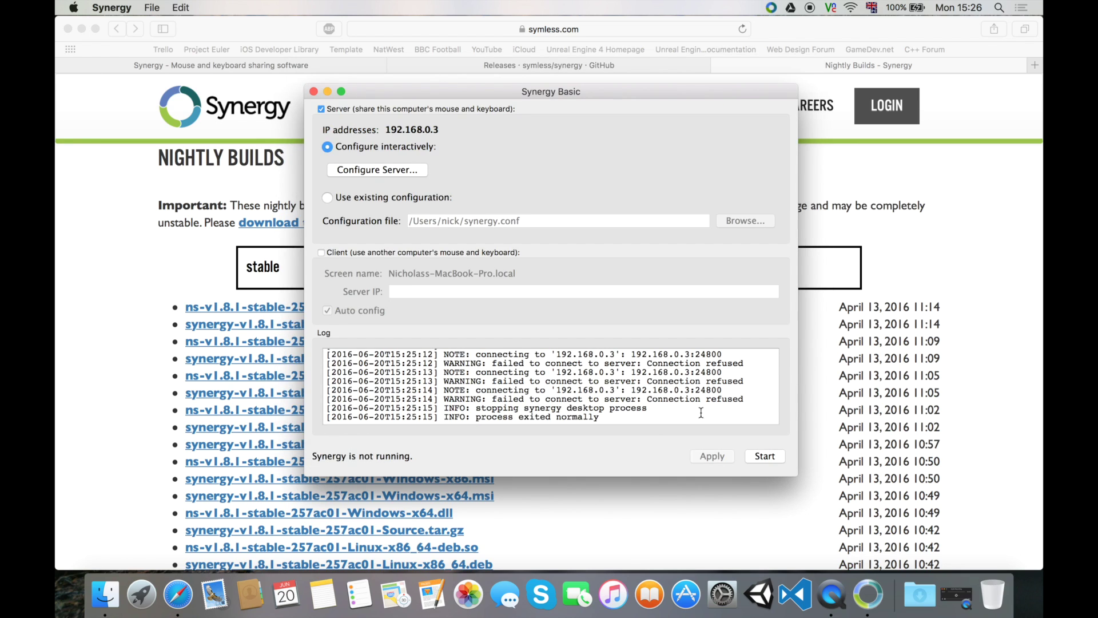
Step: Start the Synergy server so it runs with the pi screen layout
left_click(757, 455)
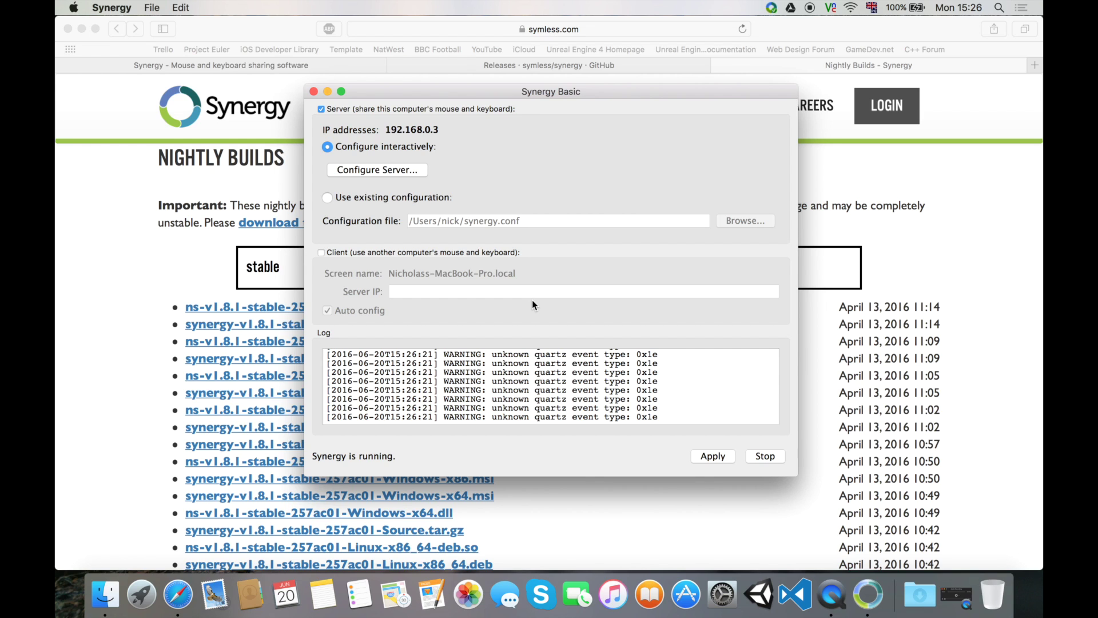
key("super+space")
Step: Launch Terminal via Spotlight and enter 'sudo apt-get install synergy' at the Pi prompt
type("terminal")
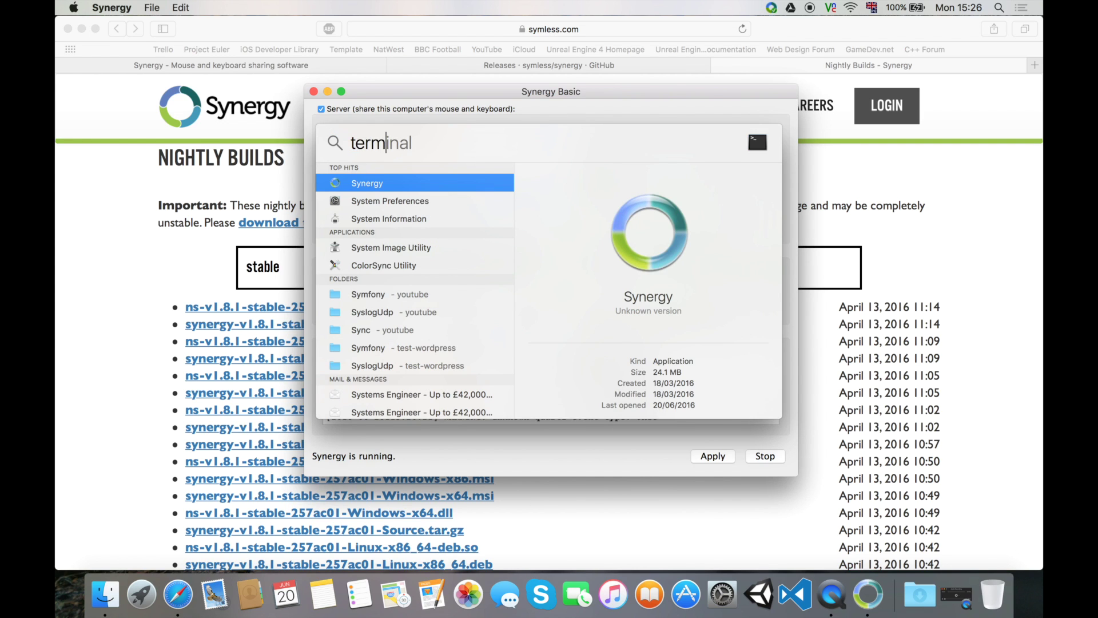
key("Return")
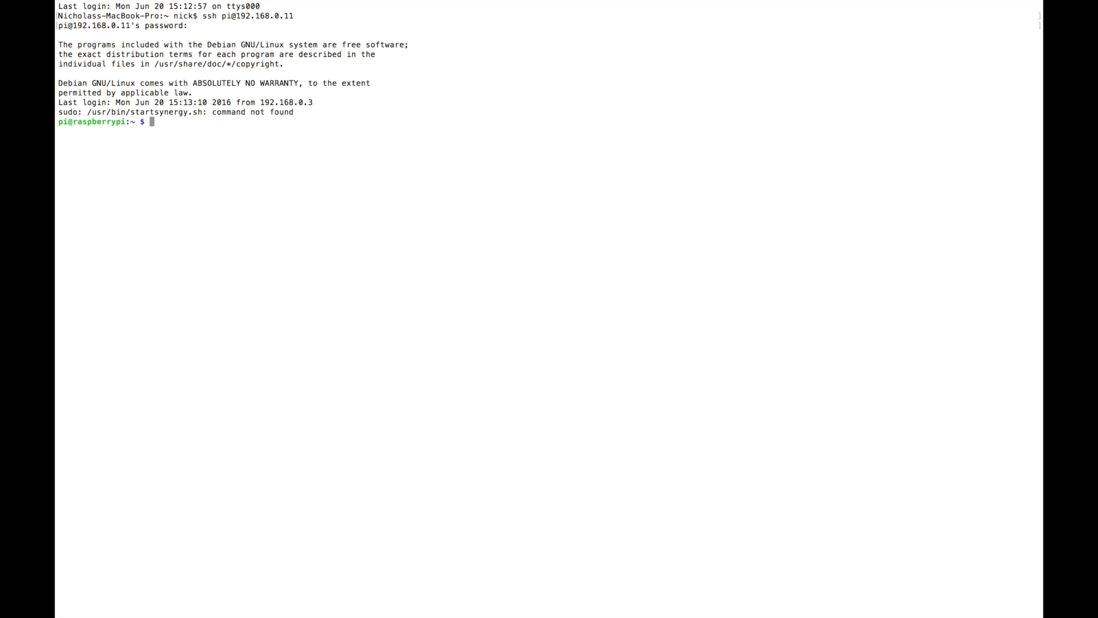
type("sudo apt-get install synergy")
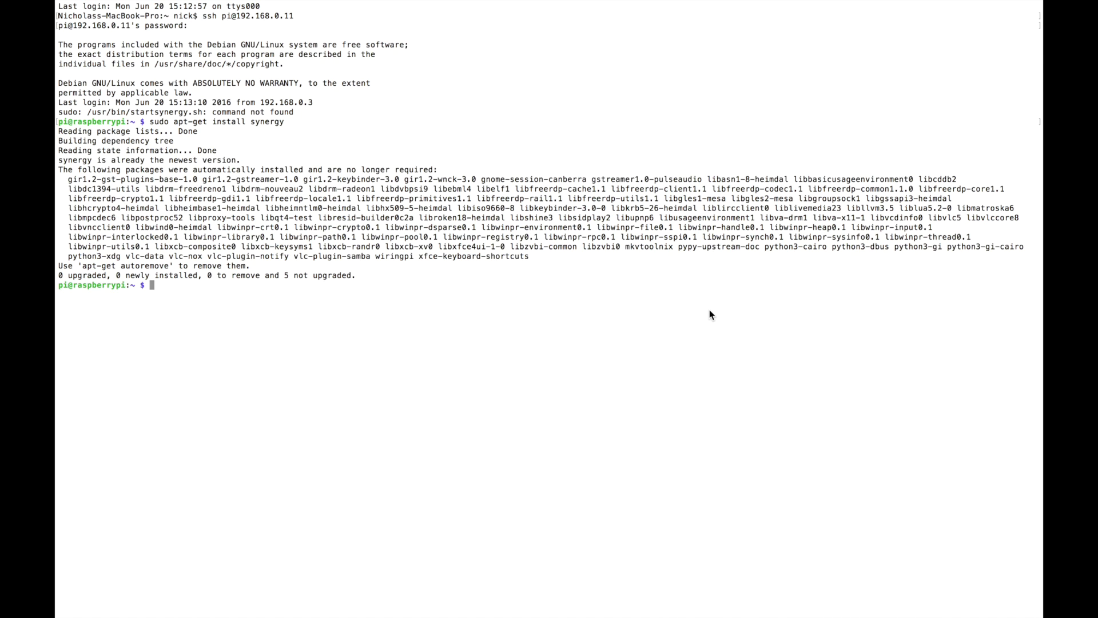
Step: Type 'sudo touch /usr/bin/startsynergy.sh' at the Pi prompt
type("sudo touh")
type("bin/startsynergy")
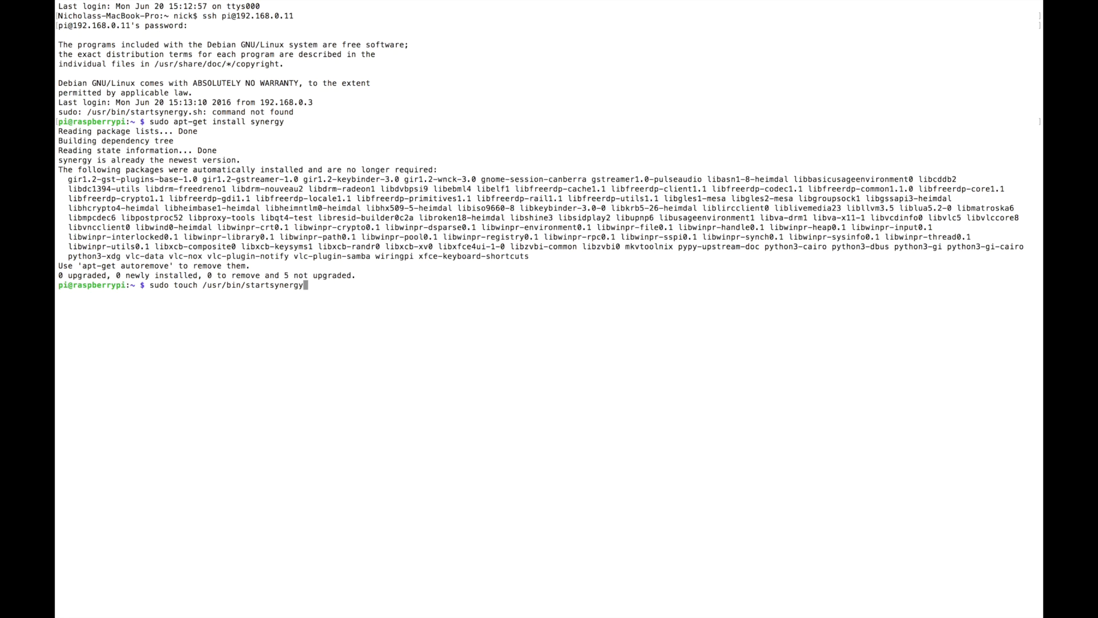
type(".sh")
Step: Create the empty script with sudo touch, then begin typing 'sudo nano /usr/bin/startsynergy.sh'
key("Return")
type("sudo nano /usr/bin/start")
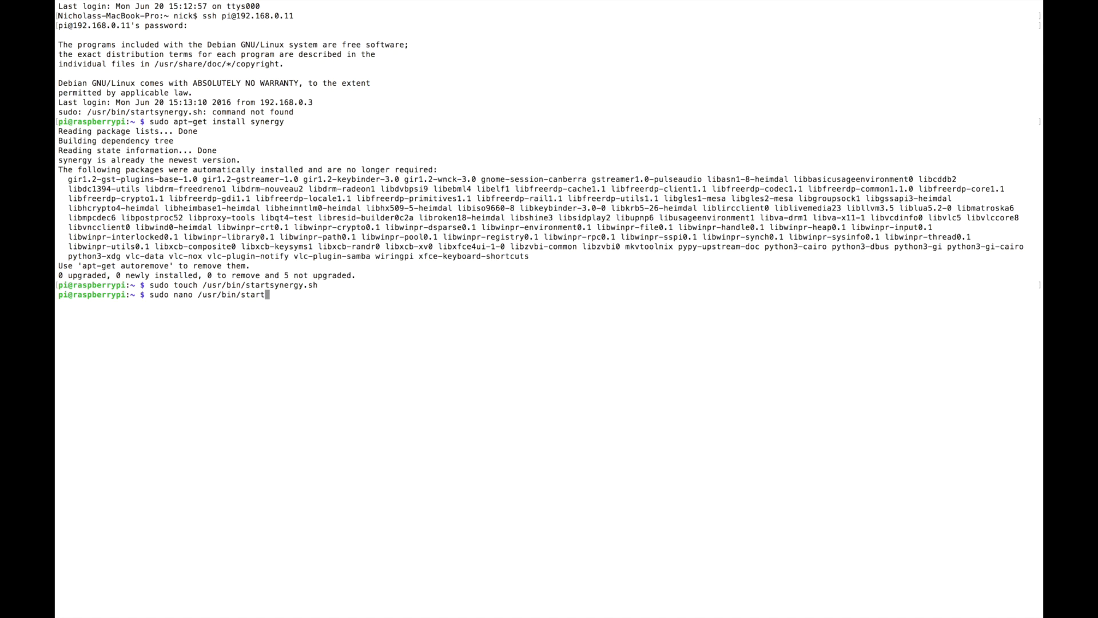
type("s")
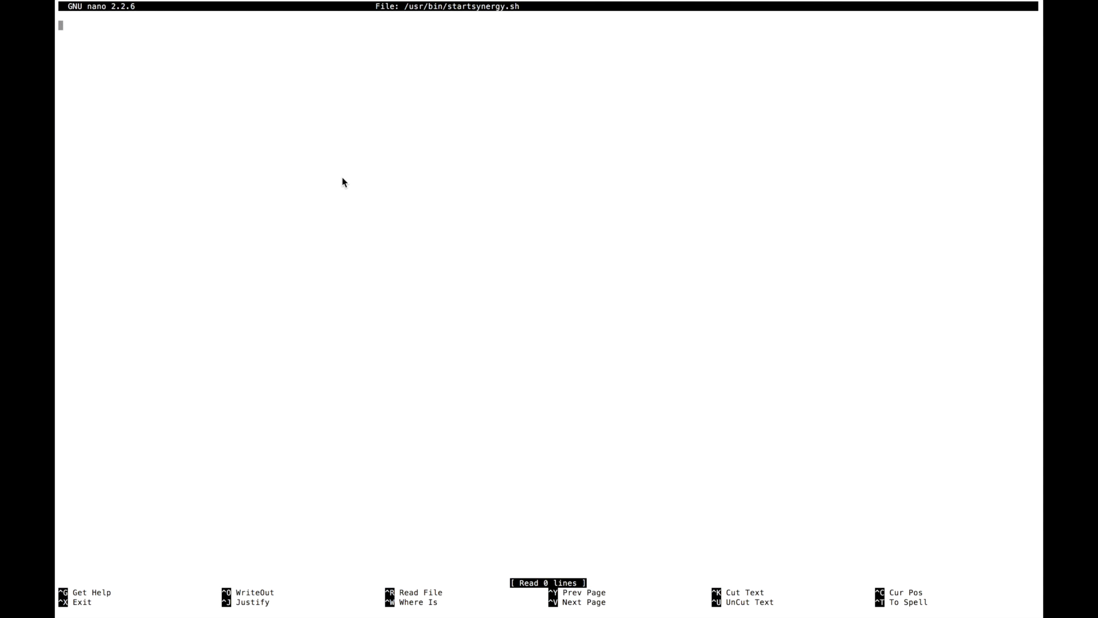
Step: Write '#!/bin/bash', 'killall synergyc' and 'sleep 1' on separate lines, then begin 'synergyc --name'
type("#!/bin/bash")
key("Return")
key("Return")
type("killall synergyc")
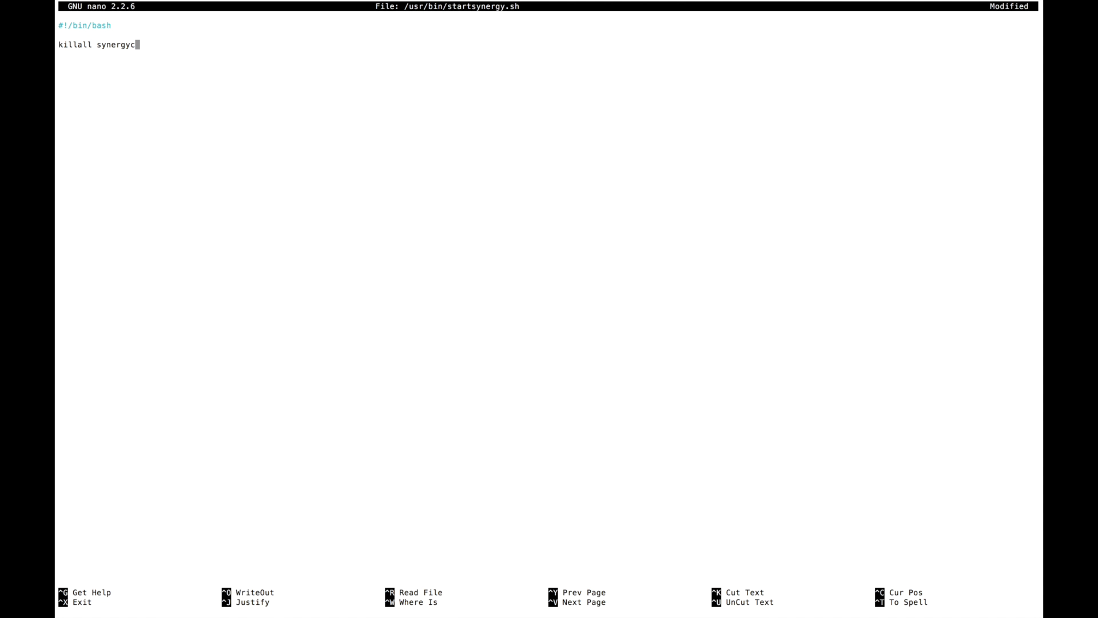
key("Return")
type("sleep 1")
key("Return")
key("Return")
type("synergyc --name")
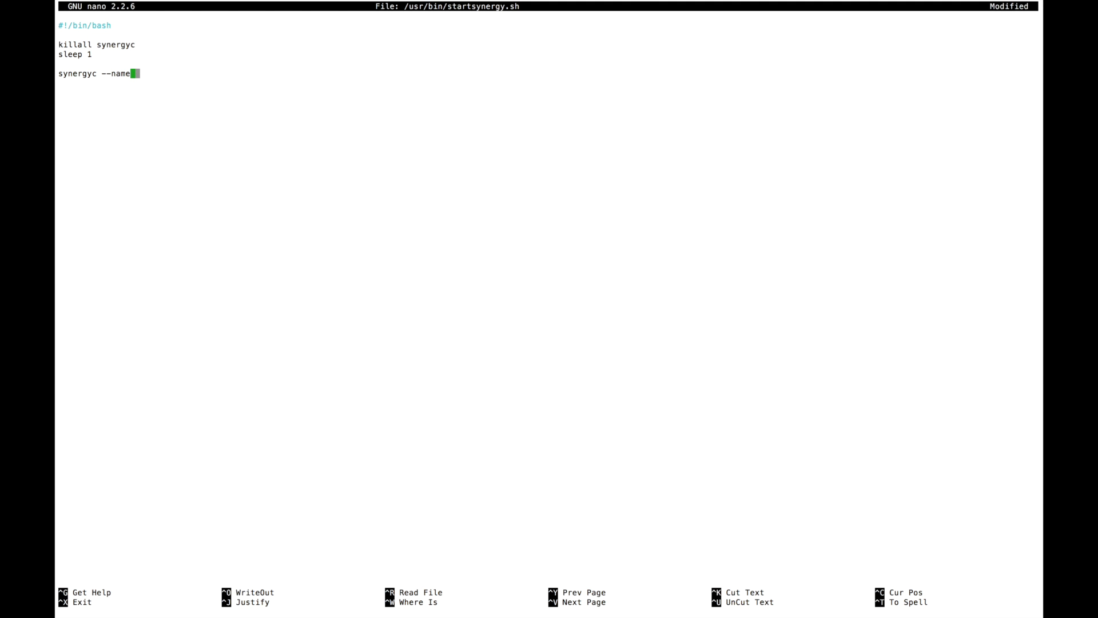
type(" p")
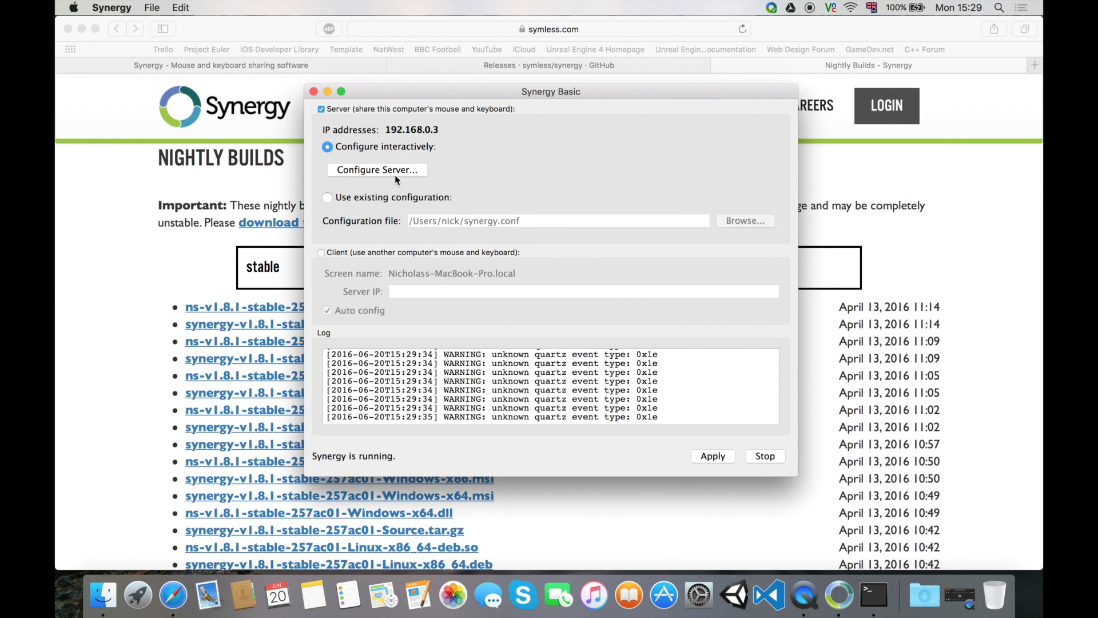
Step: Check screen names in Configure Server and complete 'synergyc --name pi' with the Mac's .local host name
left_click(396, 176)
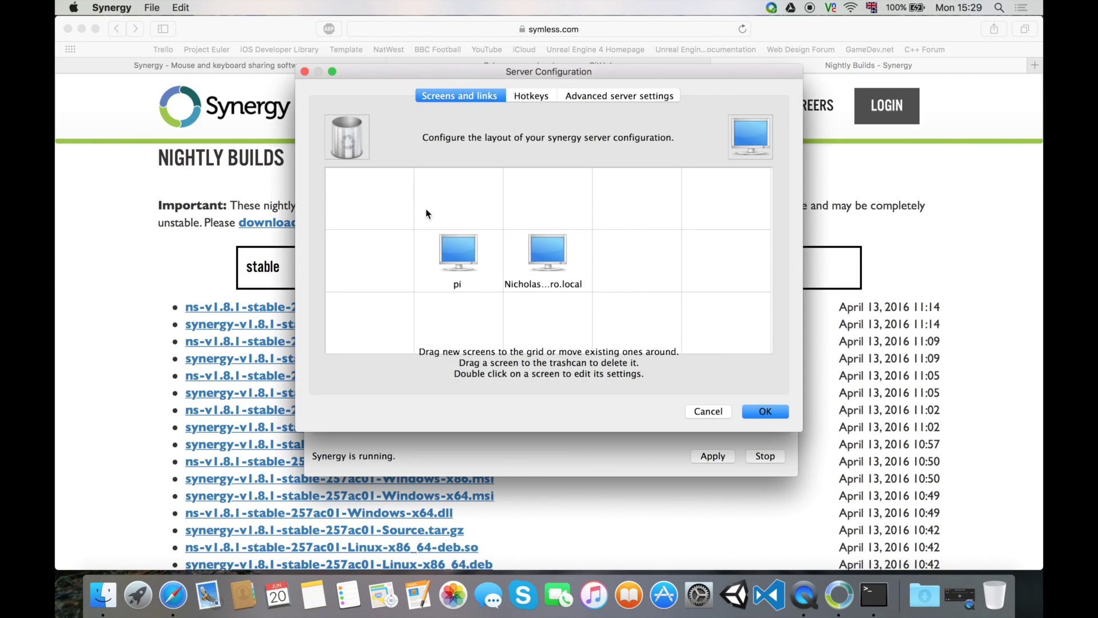
left_click(441, 263)
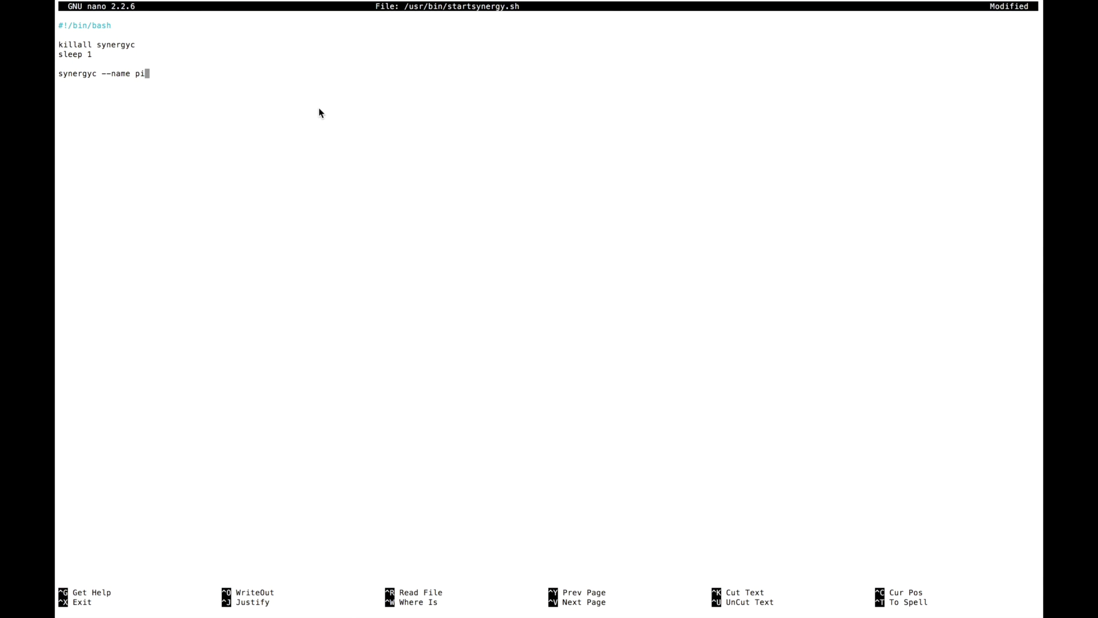
type("i Nicholas")
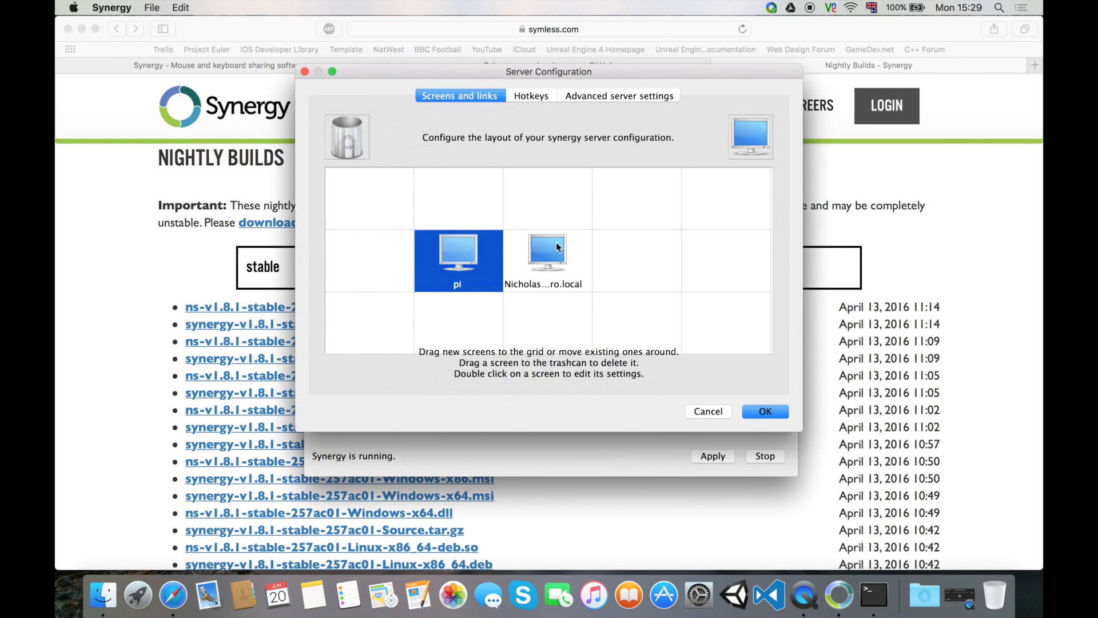
left_click(556, 242)
double_click(556, 242)
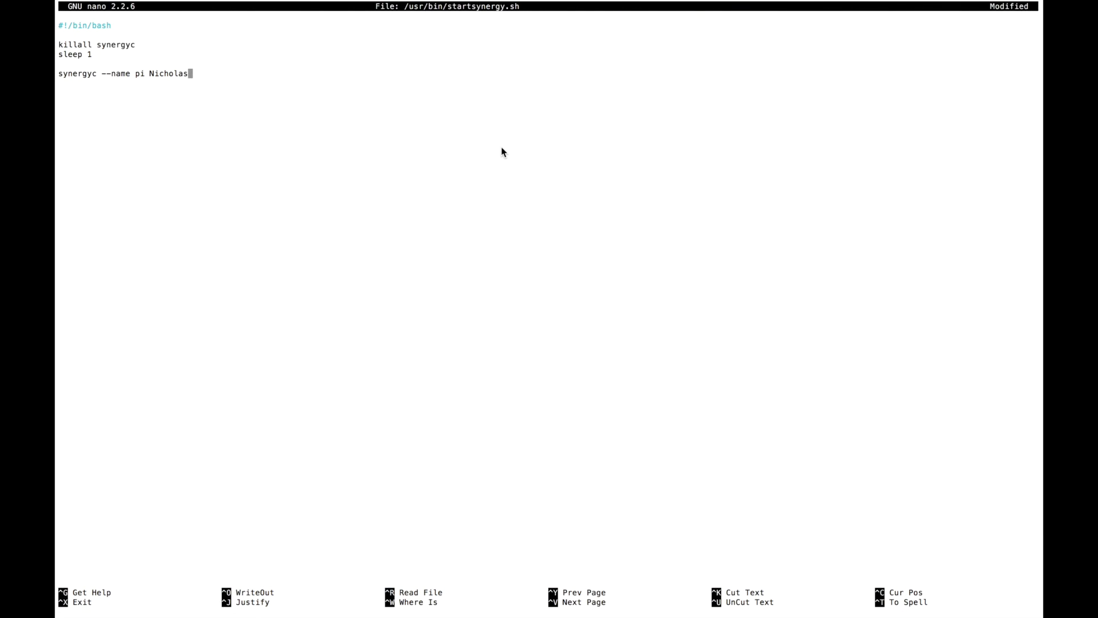
type("s-MacBook-Pro.local")
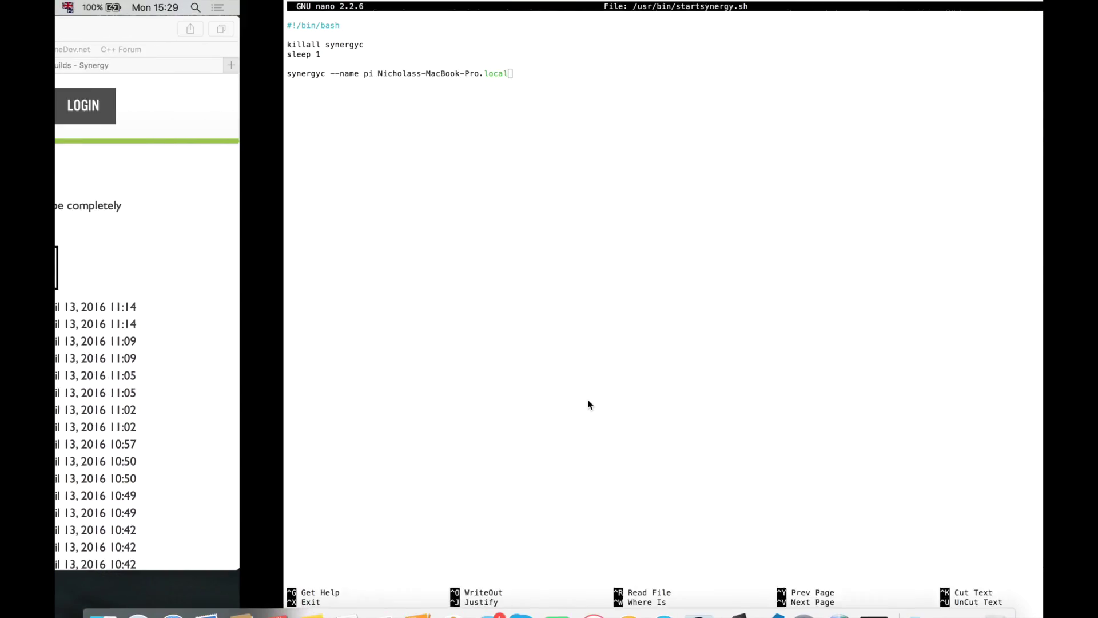
Step: End the script with 'exit 0', save it as /usr/bin/startsynergy.sh, and enter the chmod 777 command
key("Return")
type("exit 0")
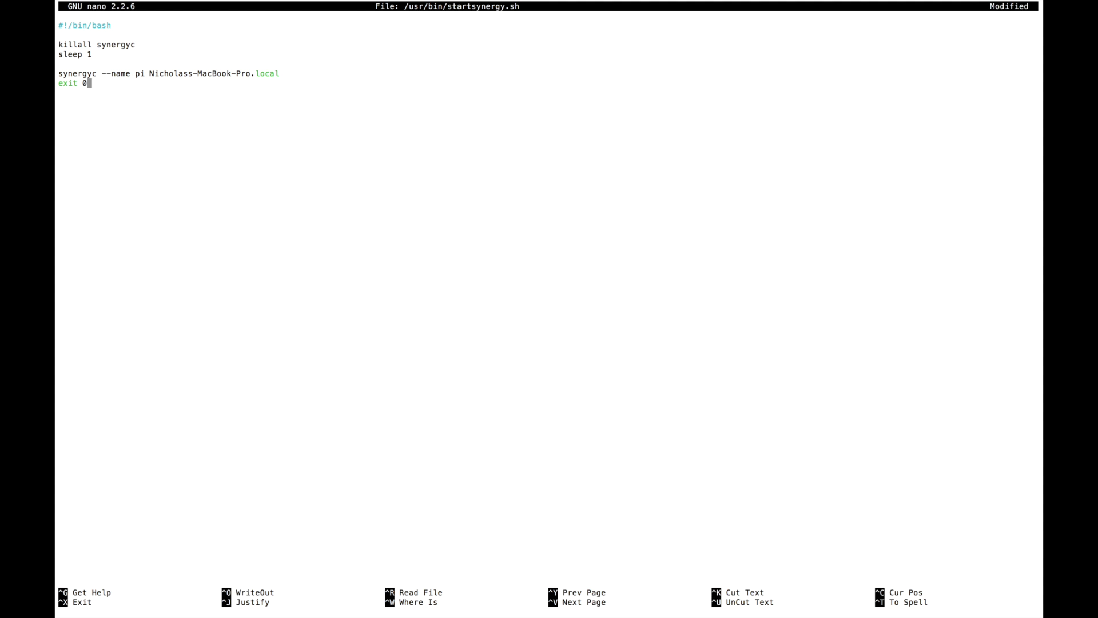
key("ctrl+x")
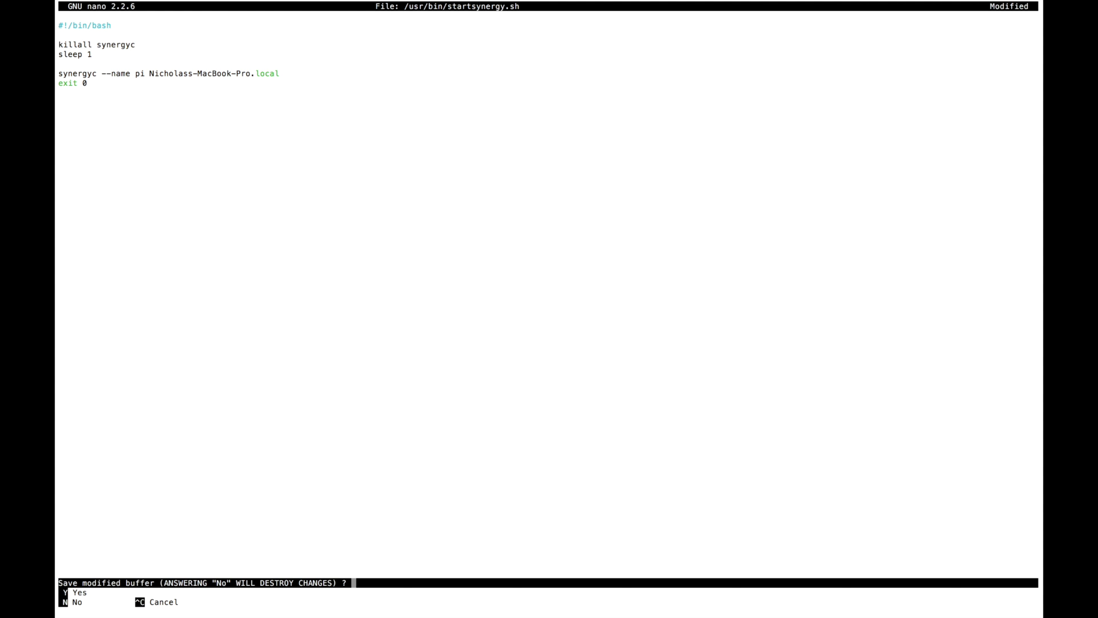
key("y")
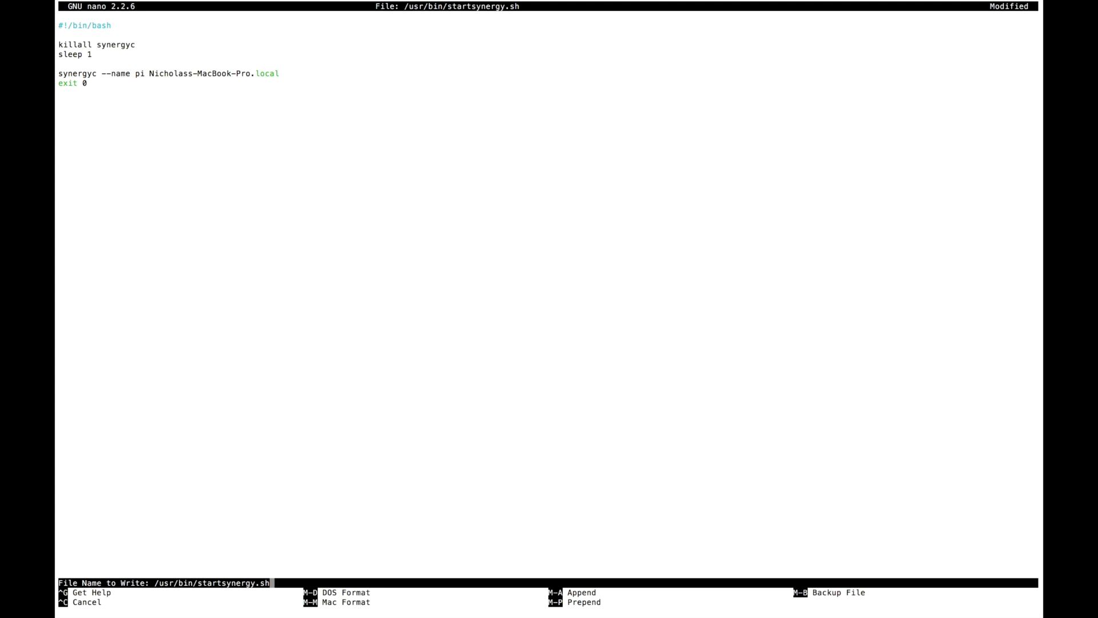
key("Return")
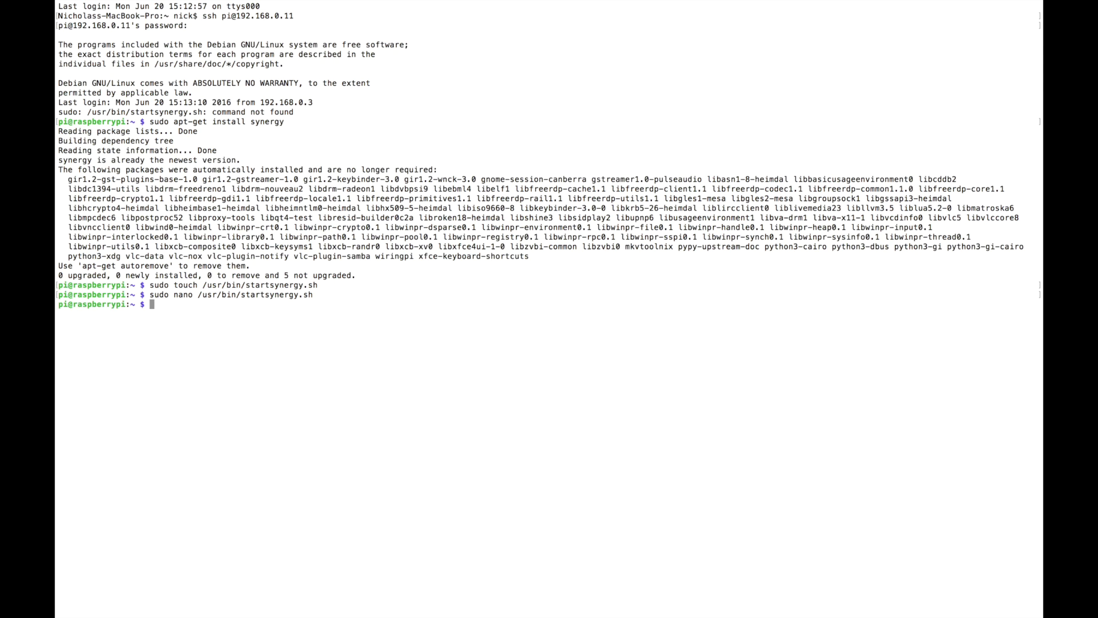
type("sudo chmod 777 /usr/bin/startsynergy.sh")
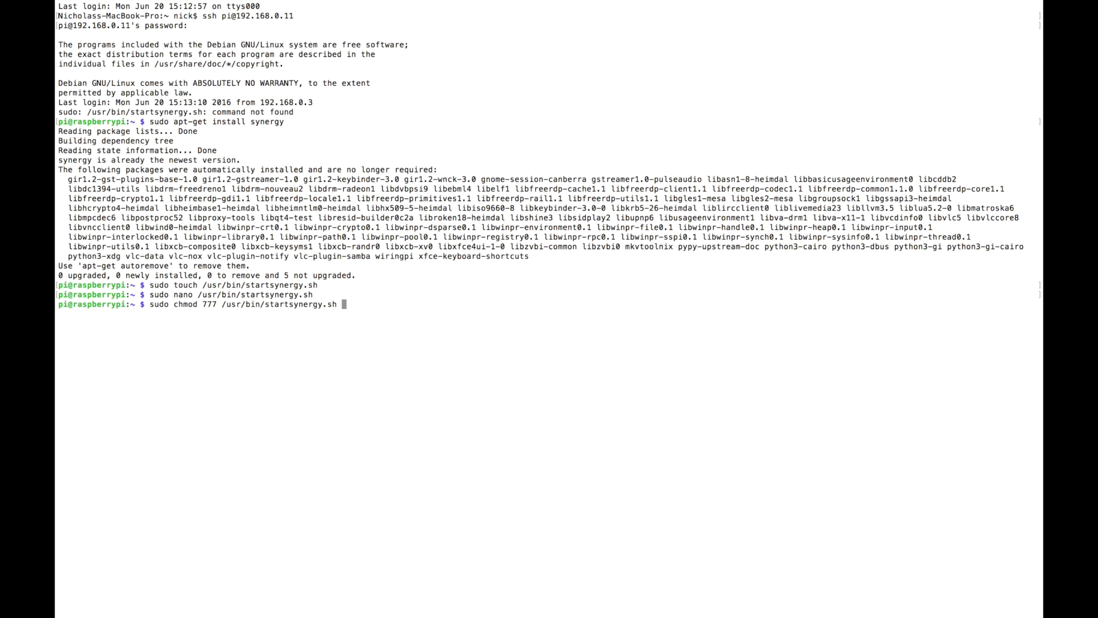
Step: Apply chmod 777 to /usr/bin/startsynergy.sh, then run startsynergy.sh to launch the Synergy 1.4.16 client
key("Return")
key("ctrl+l")
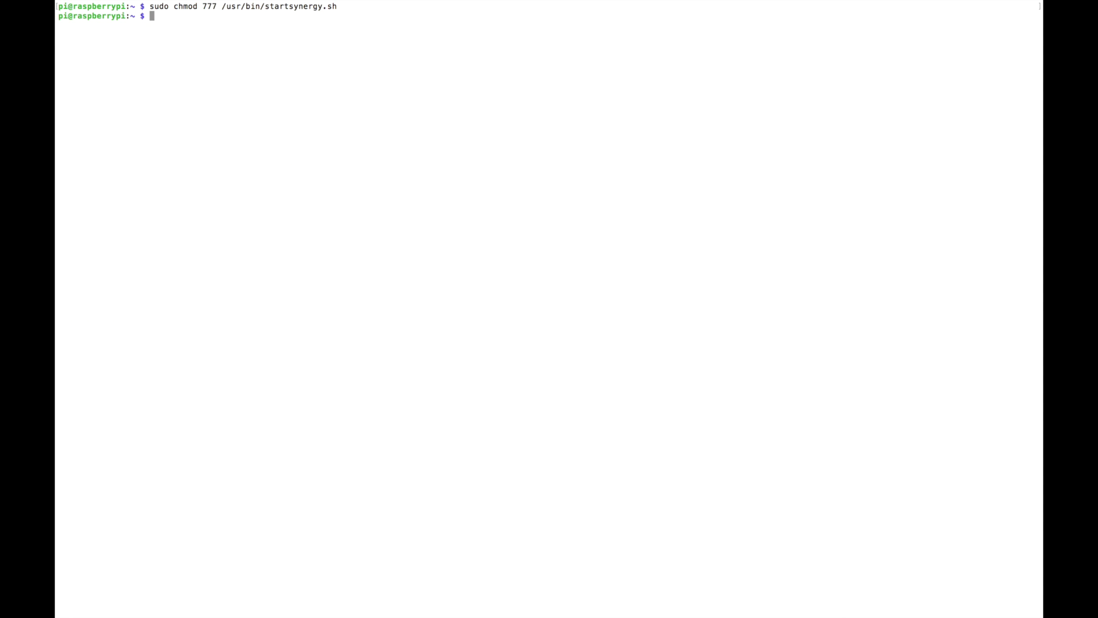
type("startsynergy.sh")
key("Return")
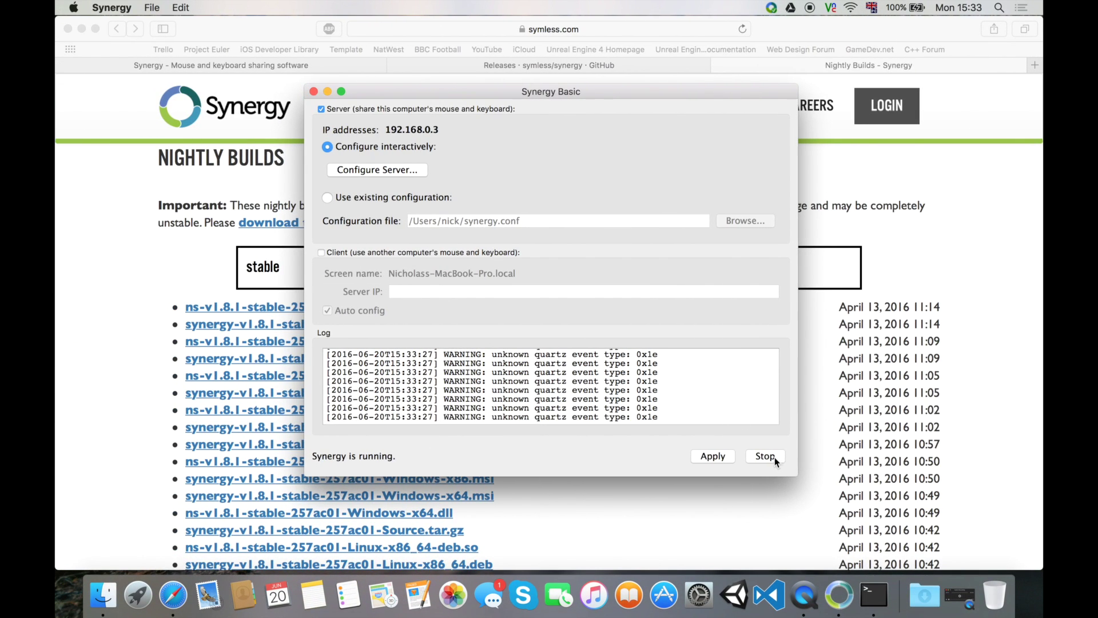
Step: Stop and restart the Synergy server in Synergy Basic, then return focus to the Pi's terminal
left_click(757, 457)
left_click(766, 461)
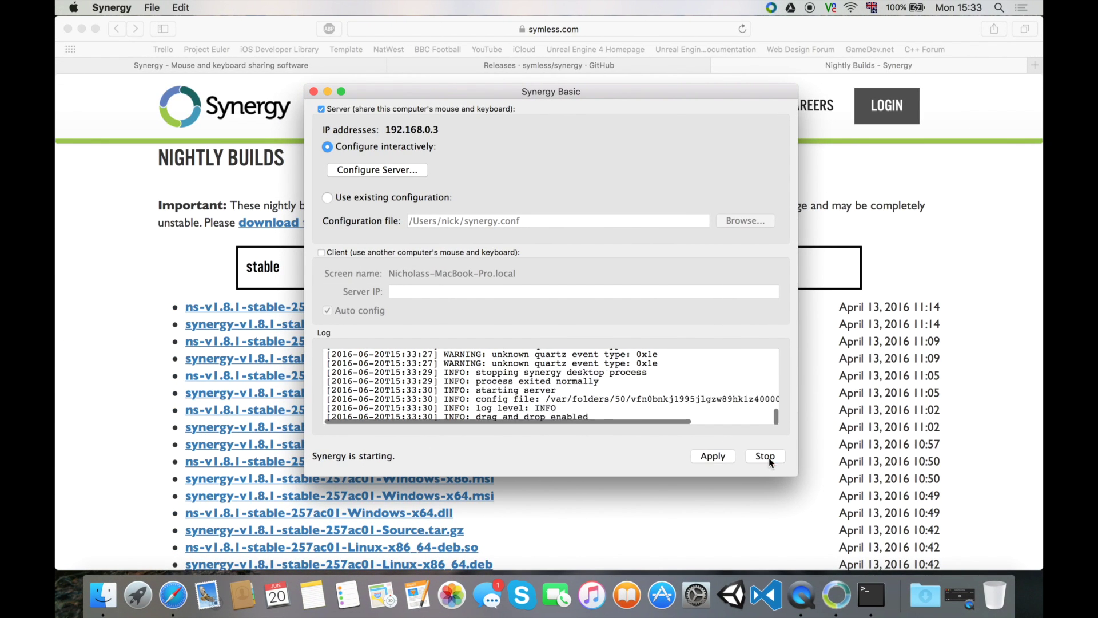
left_click(881, 415)
left_click(185, 186)
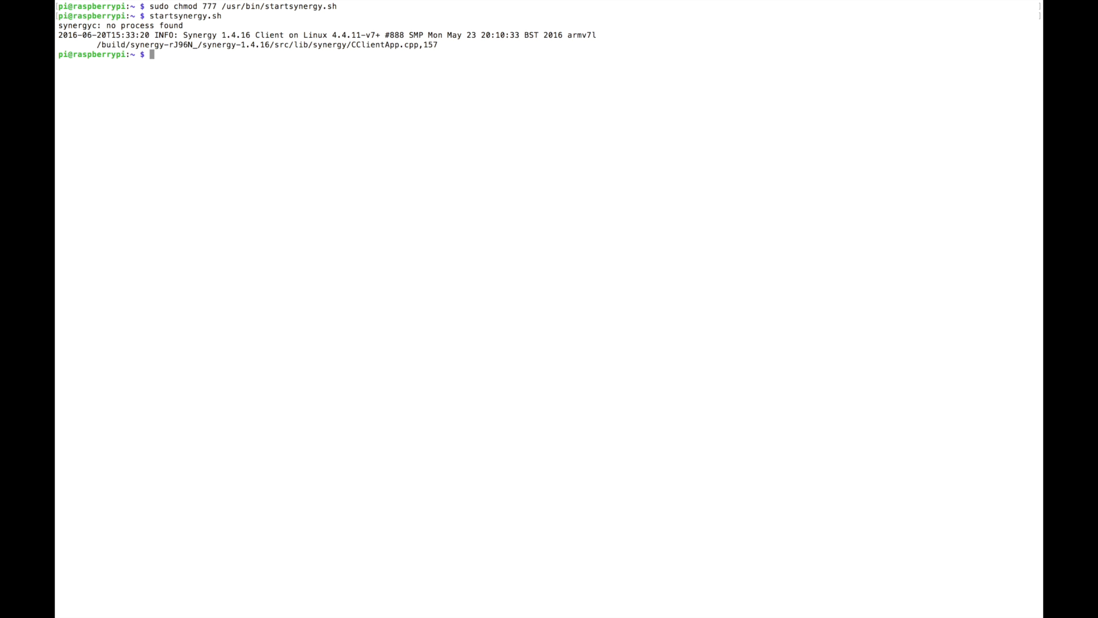